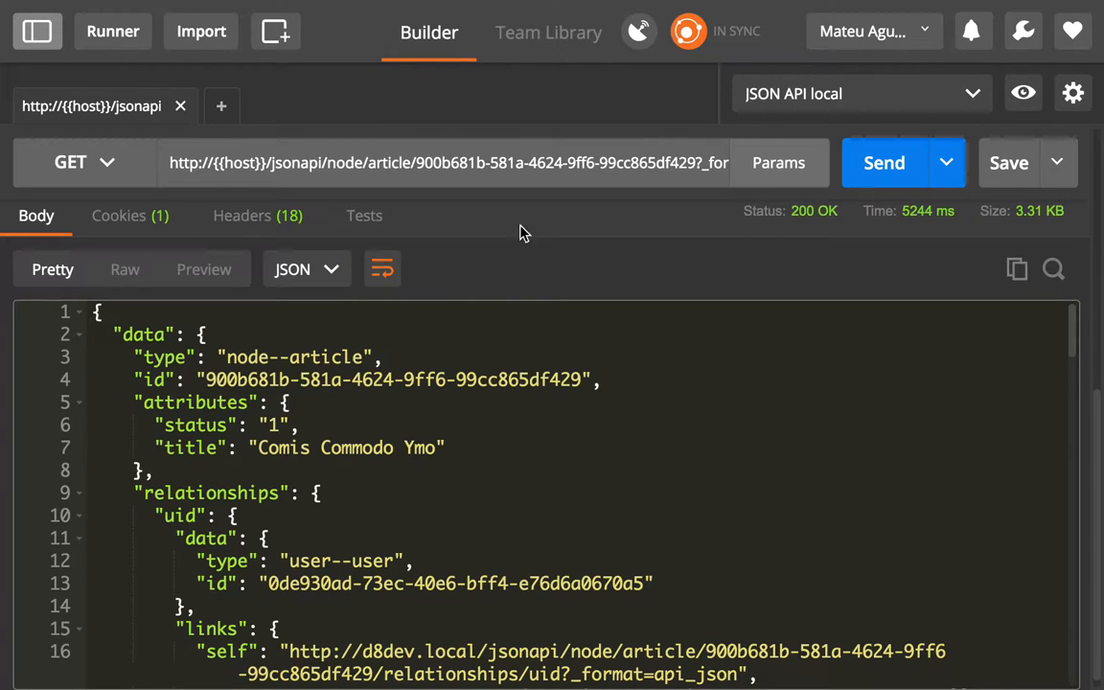
Select the article UUID in the request URL for removal
left_click(407, 163)
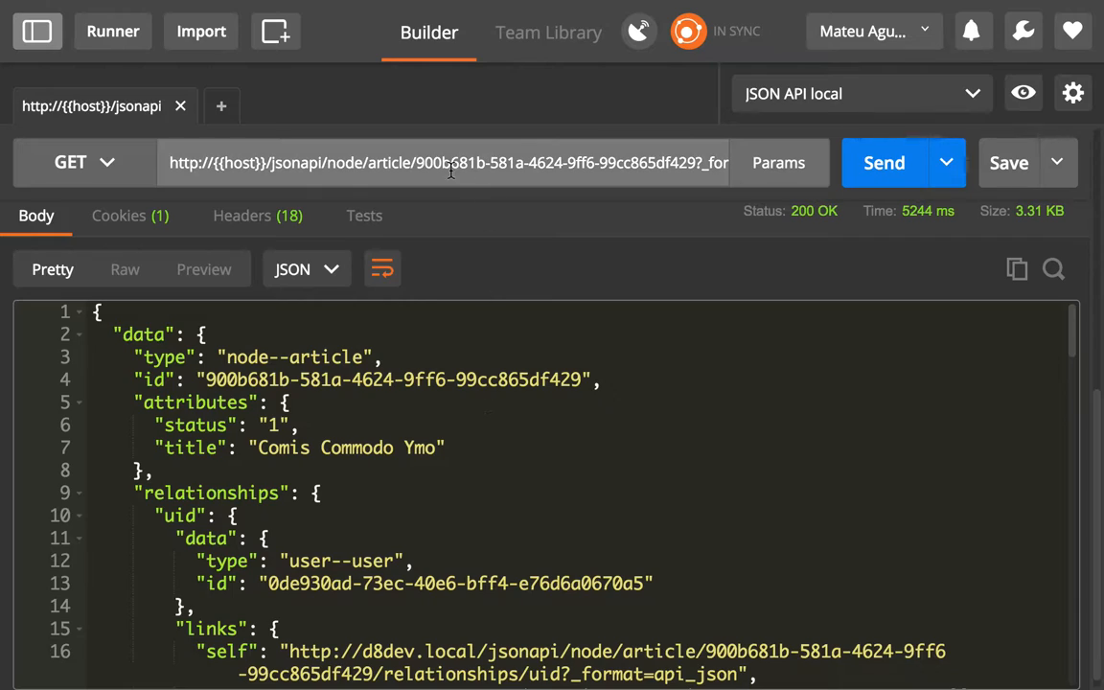
left_click_drag(412, 163, 697, 163)
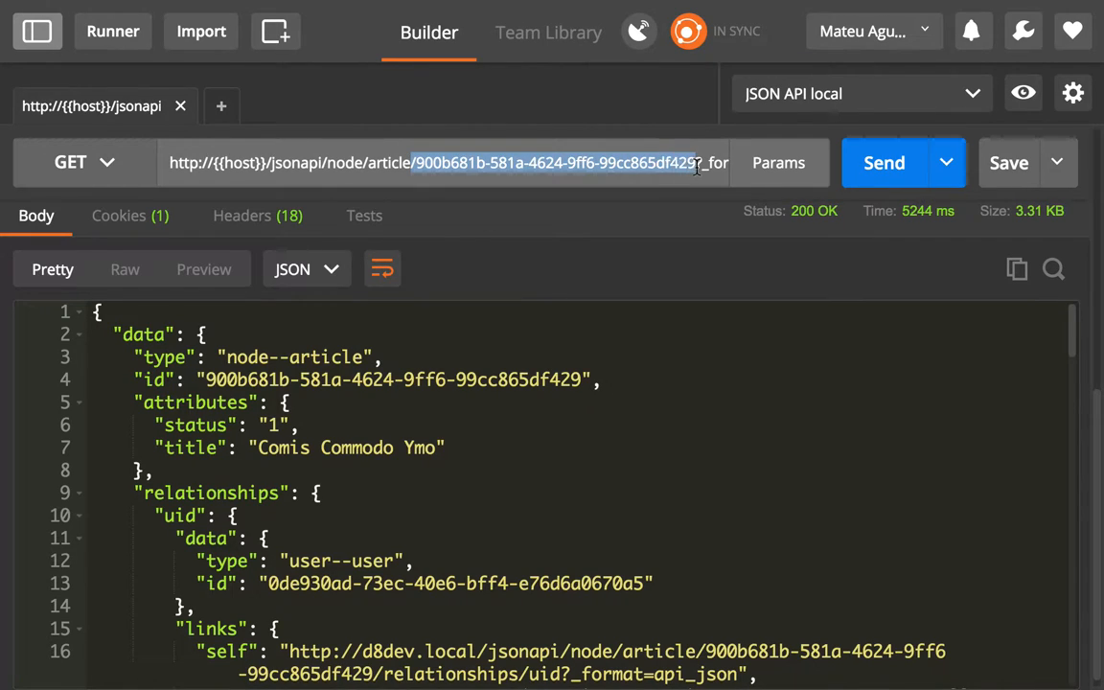
Strip the UUID and extra parameters so only ?_format=api_json remains, and send the collection request
key("BackSpace")
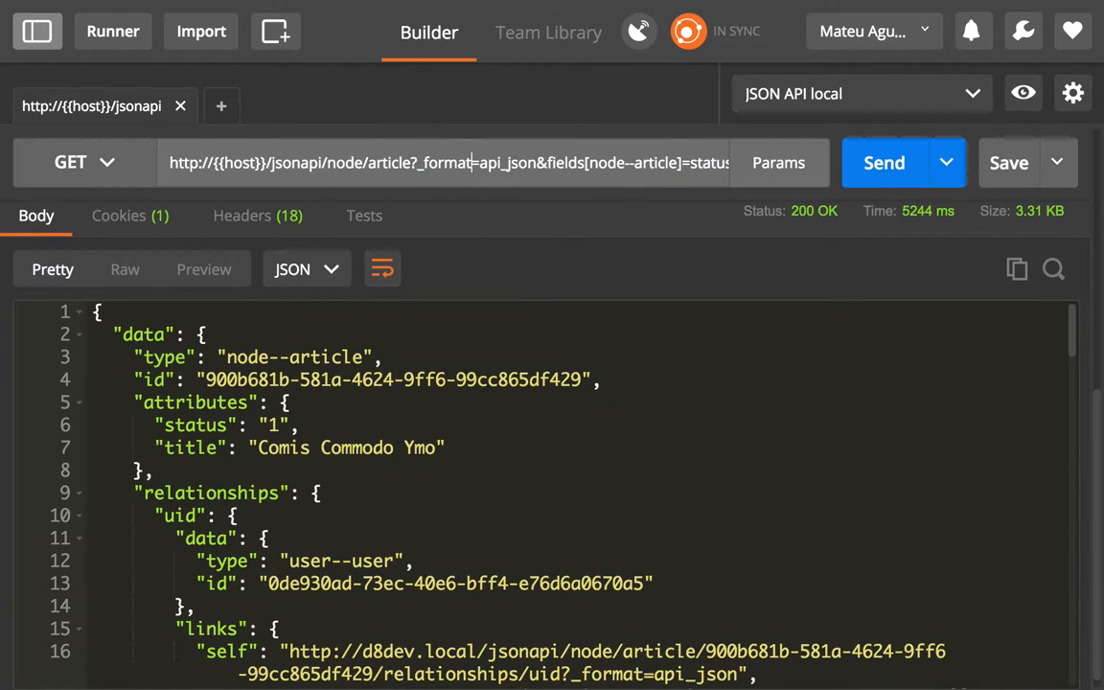
key("shift+End")
key("BackSpace")
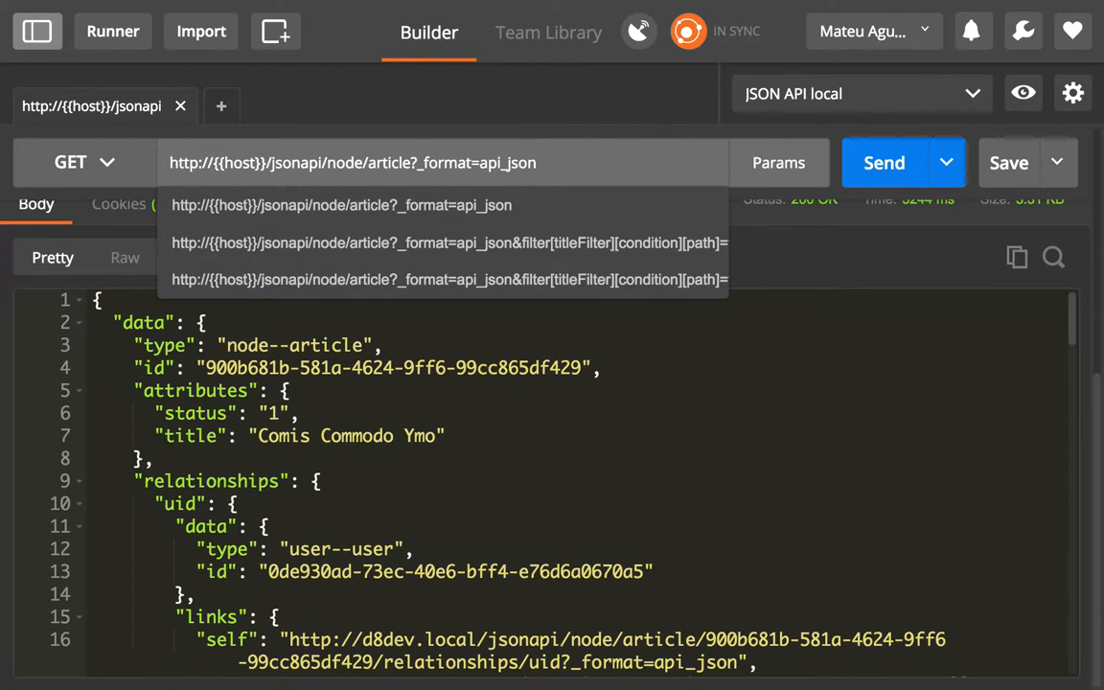
key("Return")
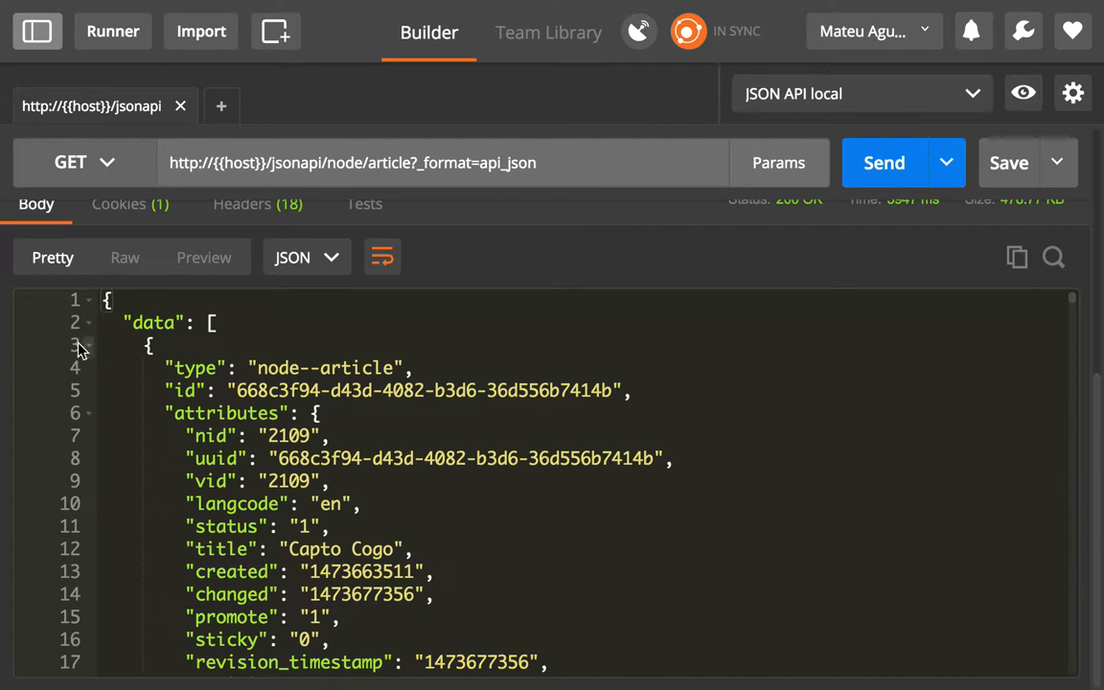
scroll(397, 429, "down", 3)
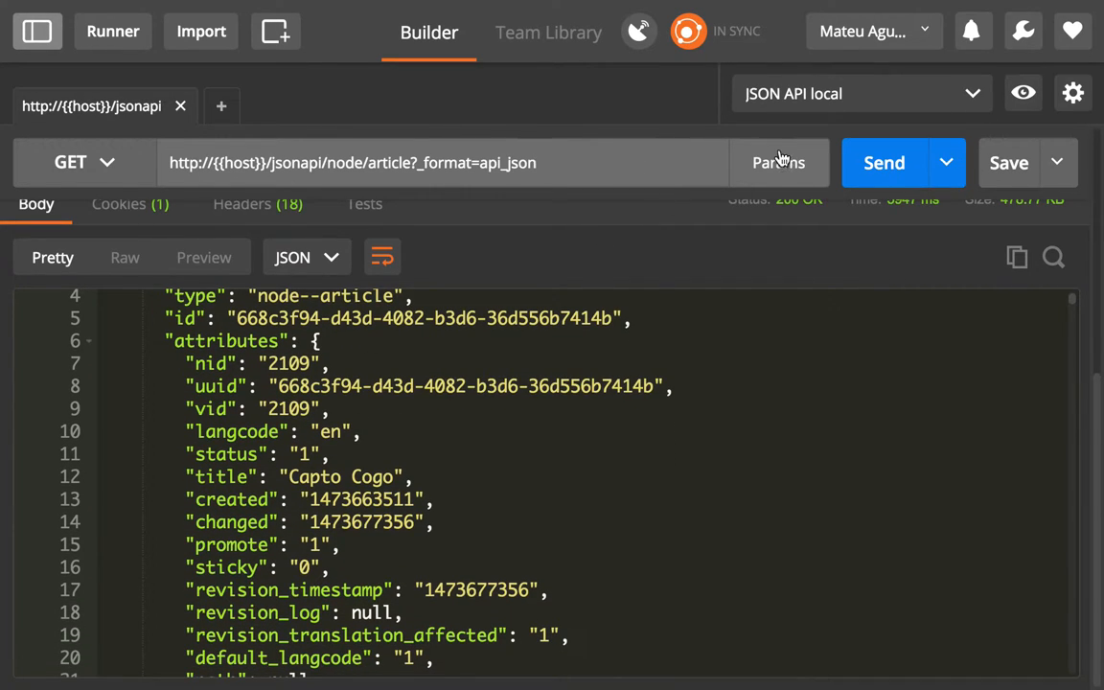
scroll(729, 309, "up", 3)
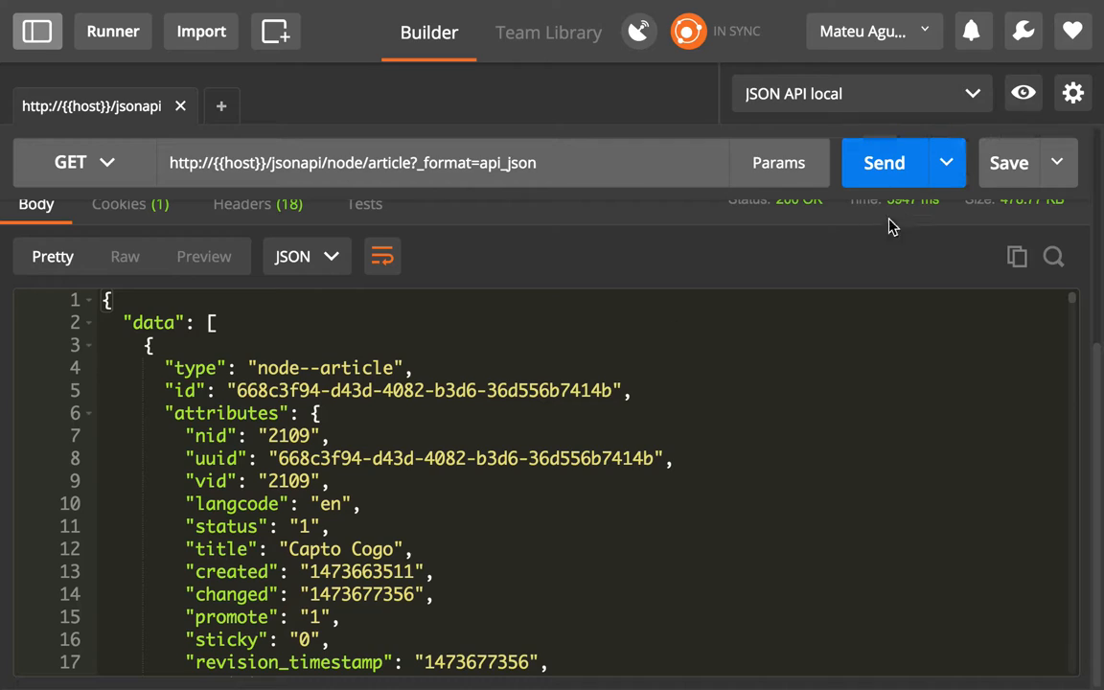
scroll(895, 225, "up", 5)
scroll(896, 225, "up", 3)
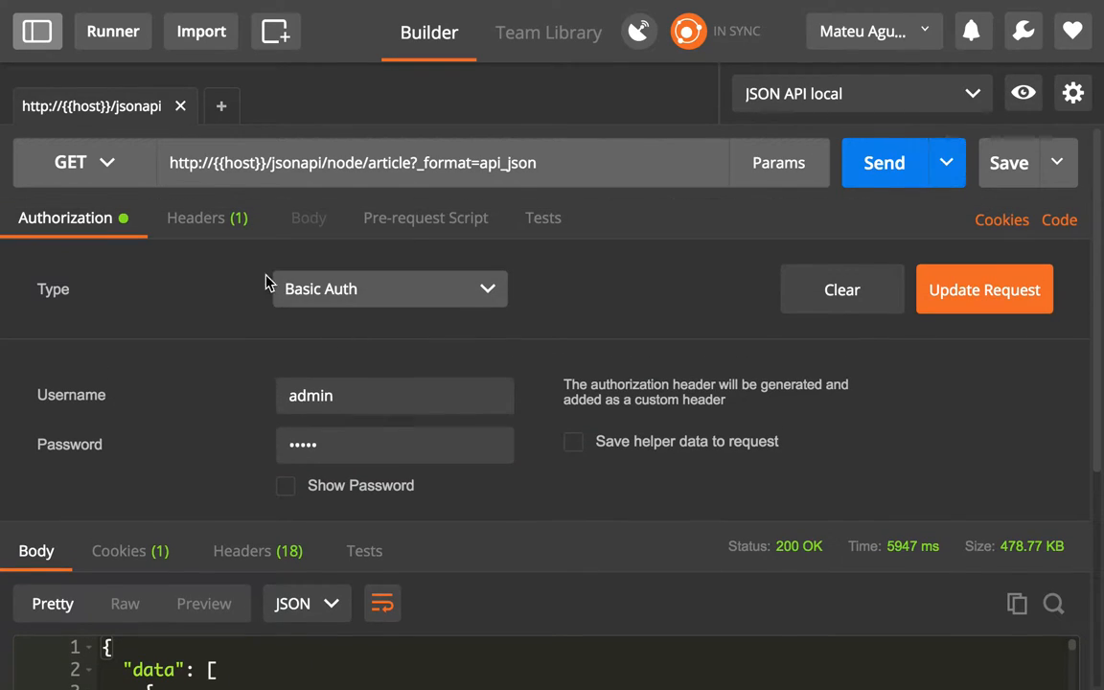
Add a query parameter keyed filter[ourAuthor][condition][path] in the Params table, value still empty
left_click(778, 163)
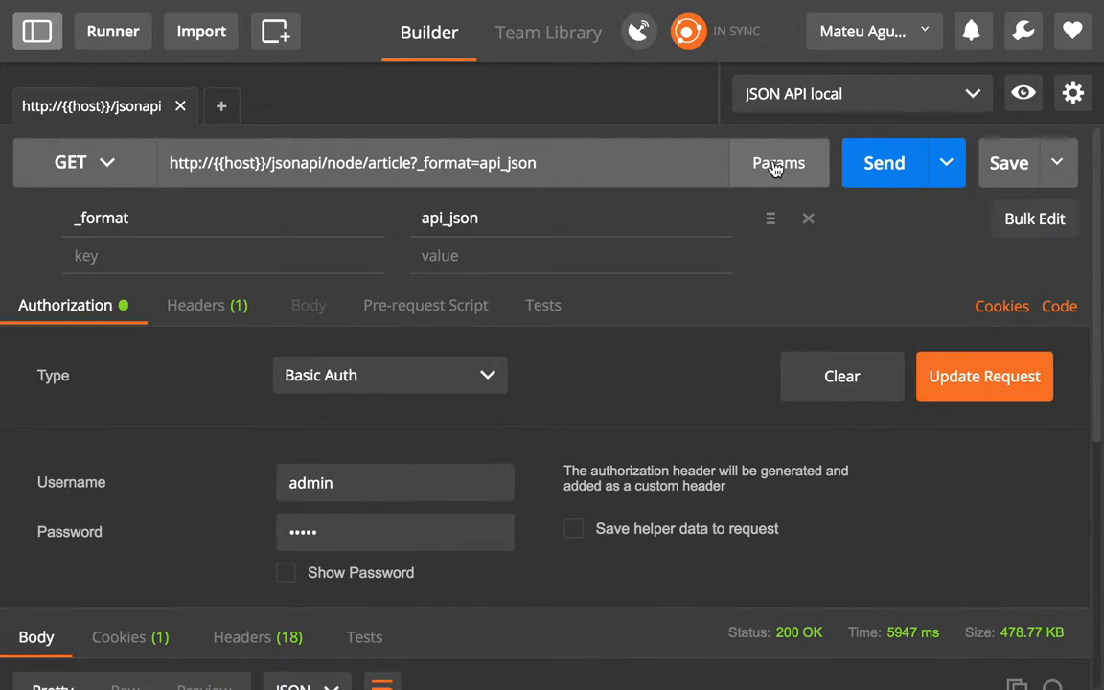
left_click(171, 256)
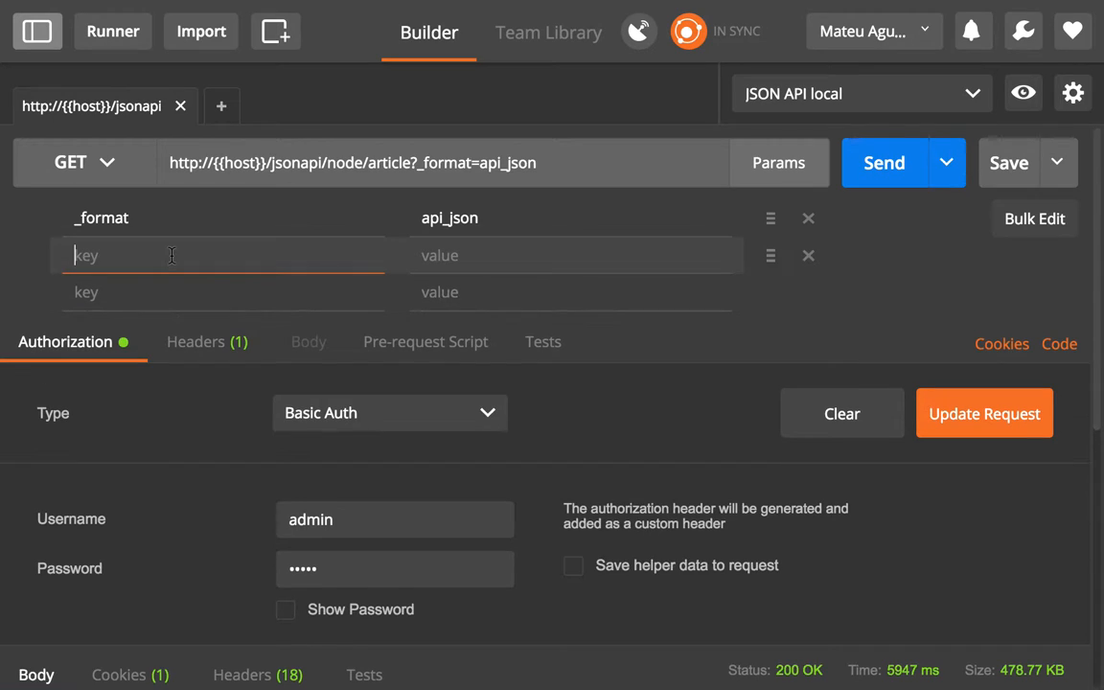
type("filter")
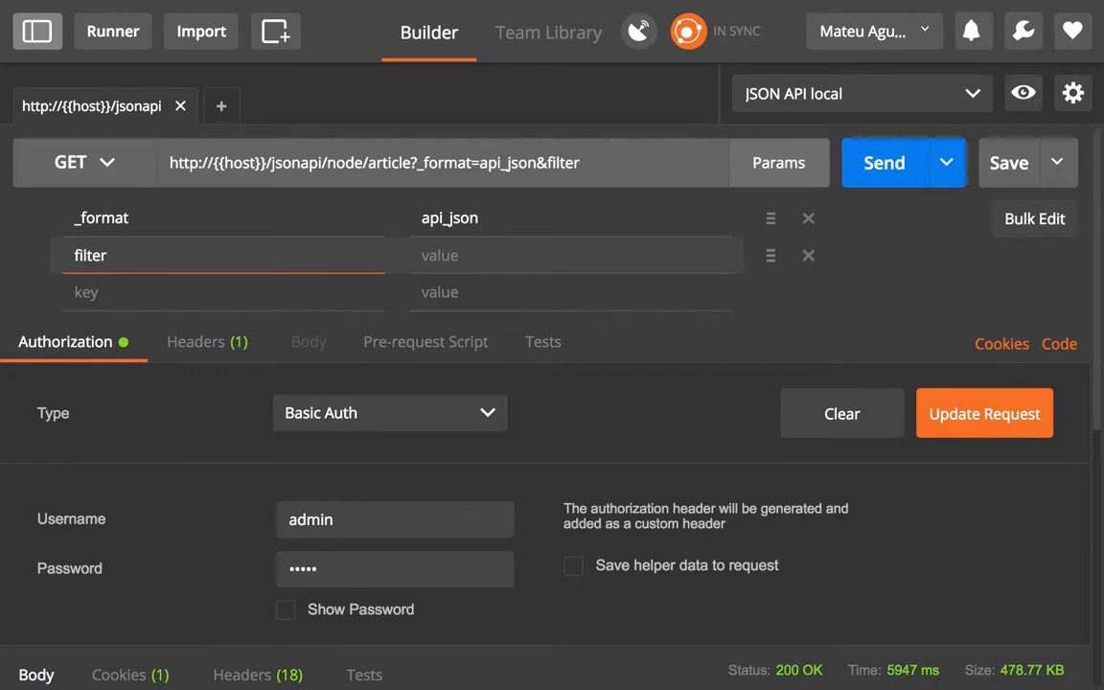
type("[]")
key("Left")
type("our")
type("Us")
key("BackSpace")
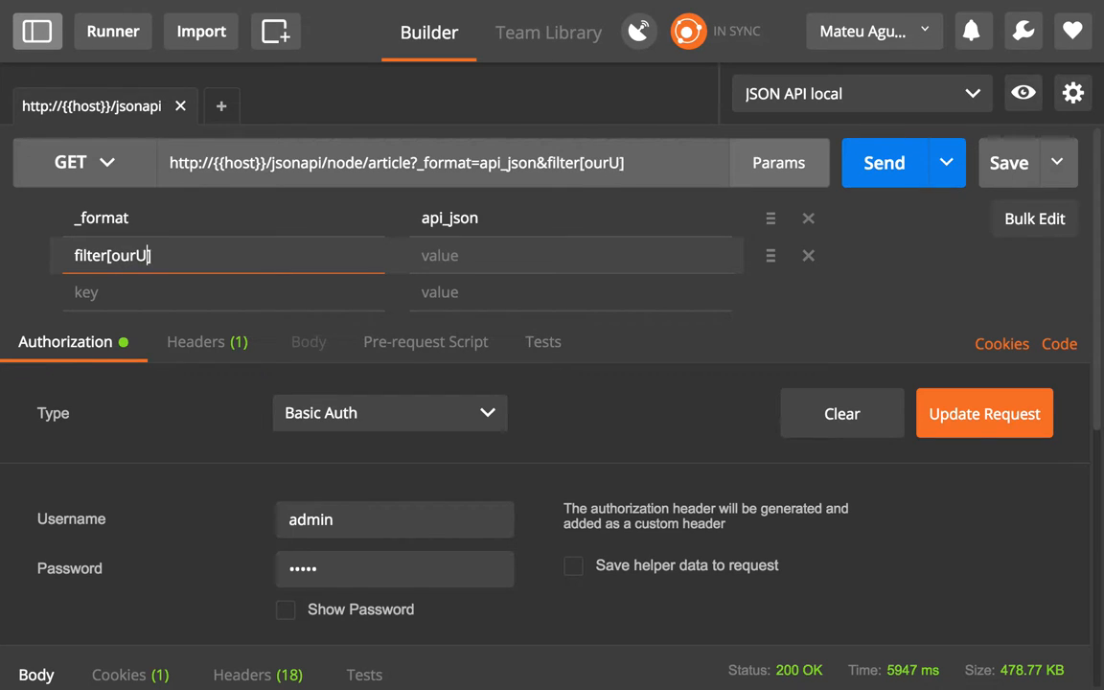
key("BackSpace")
type("Auth")
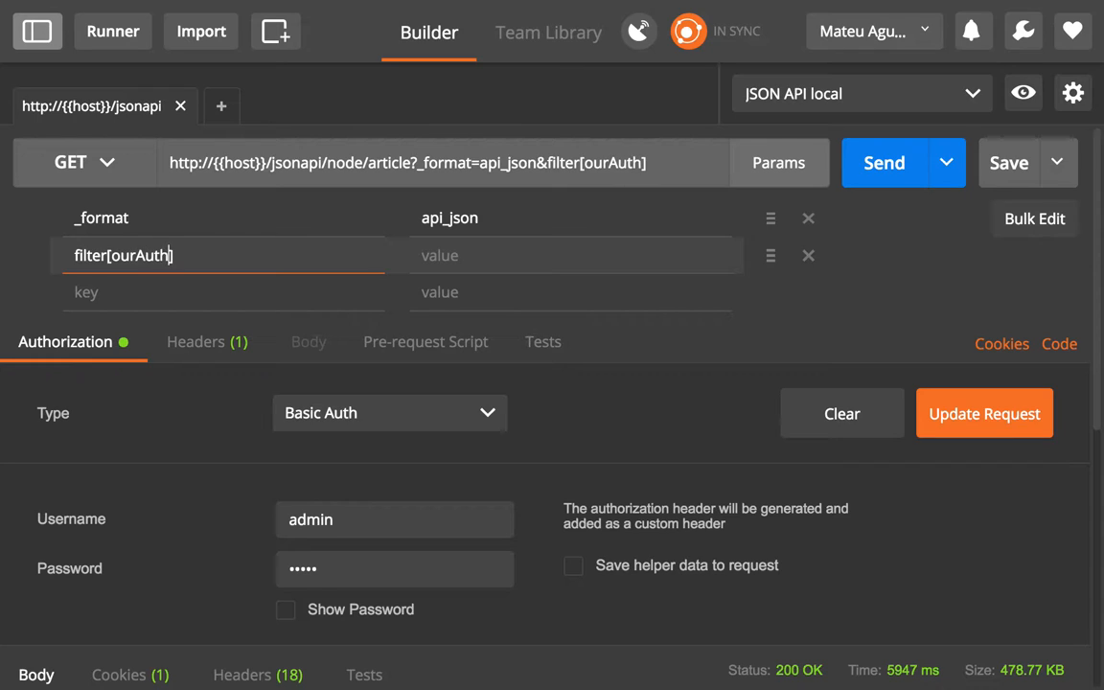
type("or")
type("[]")
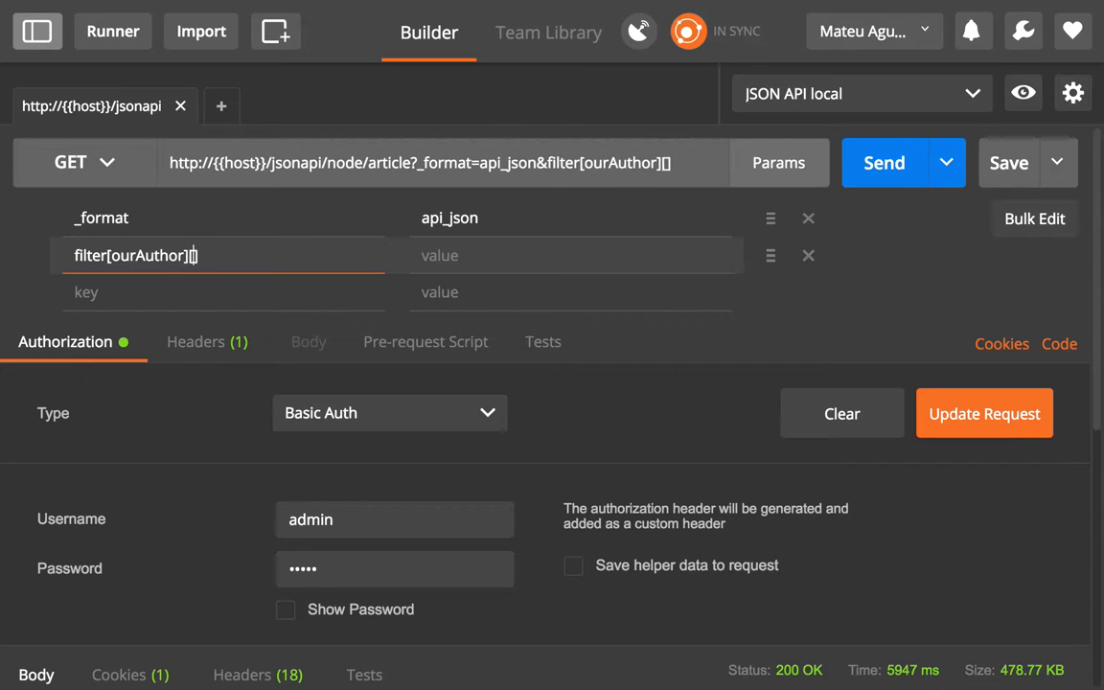
type("conditio")
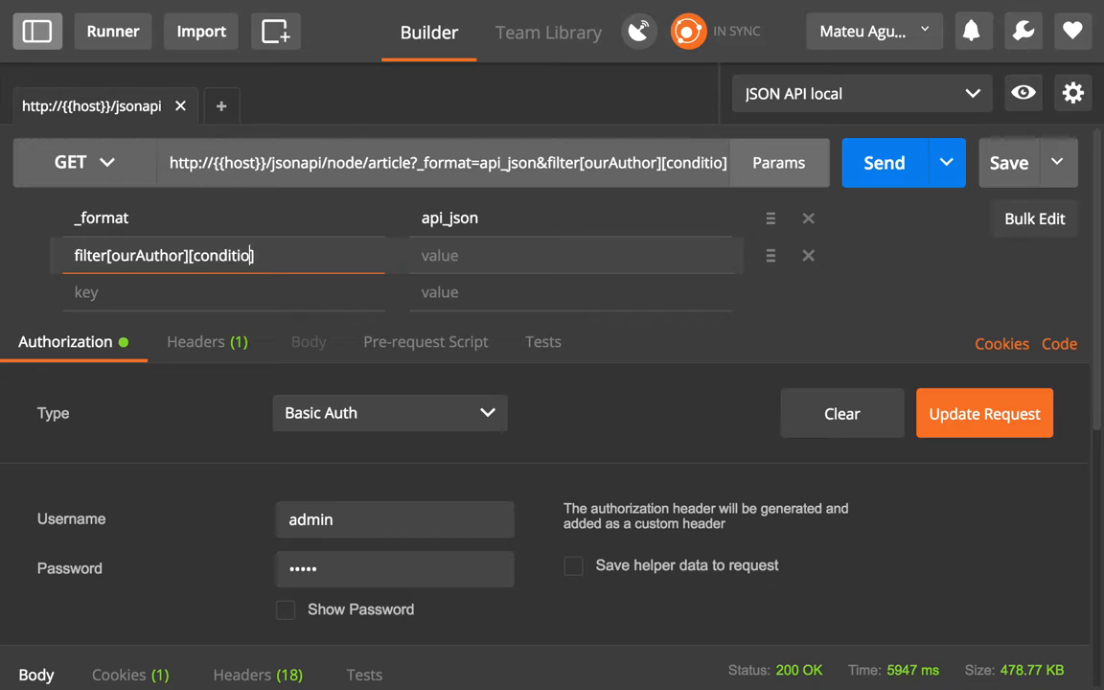
type("n")
key("Home")
key("alt+shift+Left")
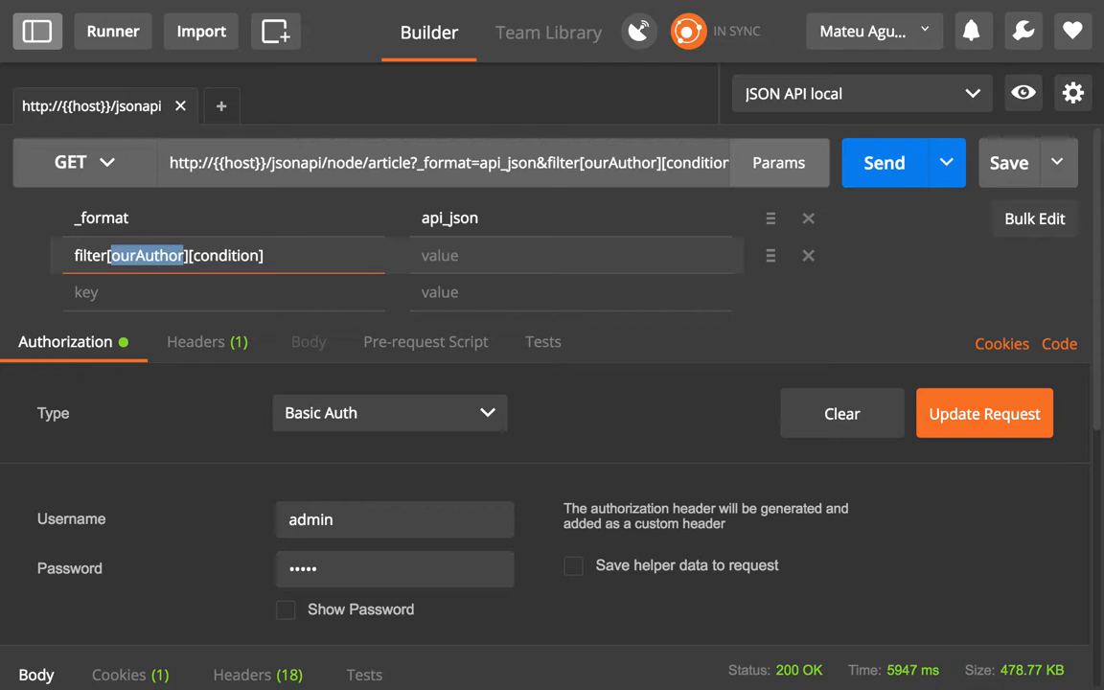
key("End")
type("[]")
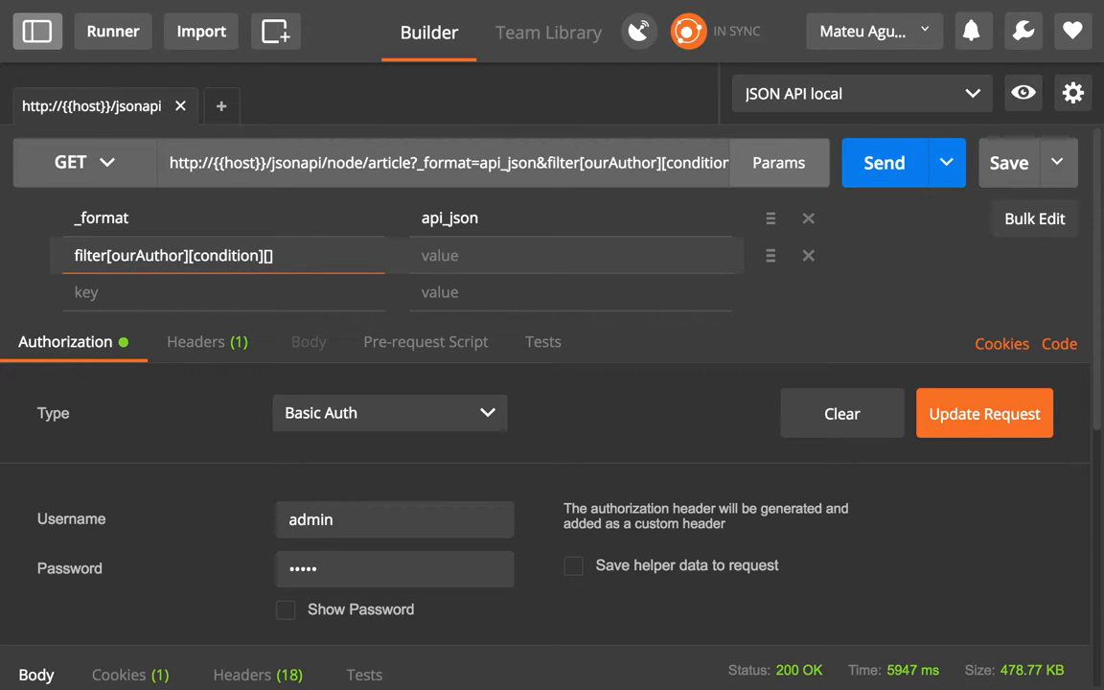
type("path")
key("Tab")
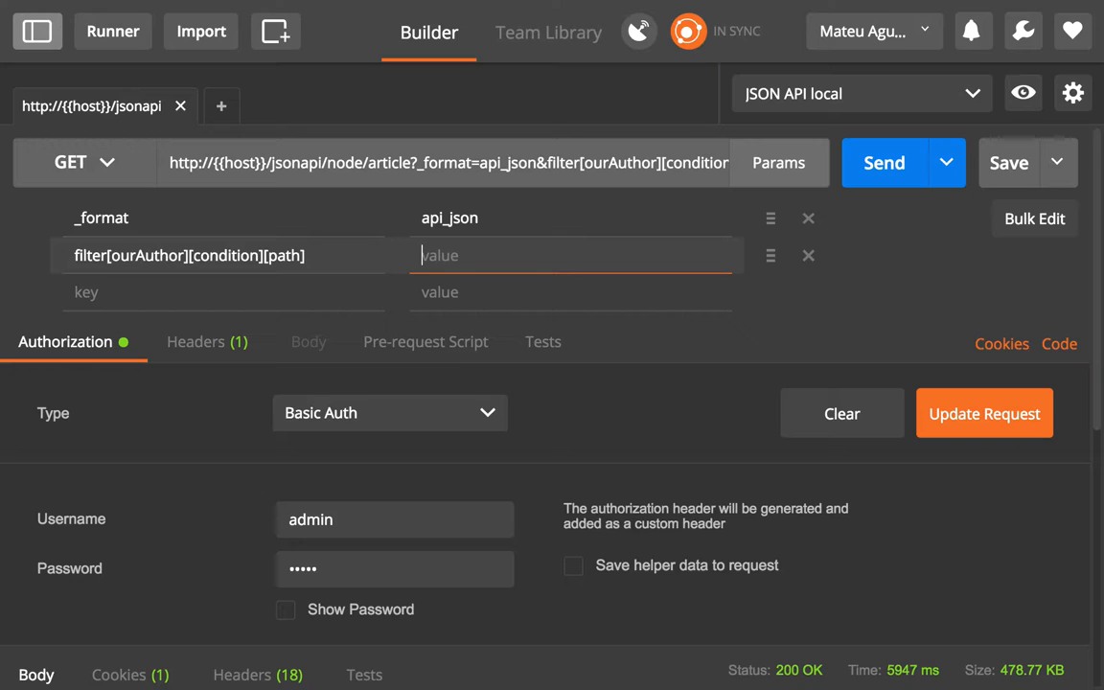
Set the path filter value to uid.name and copy the filter key
double_click(388, 162)
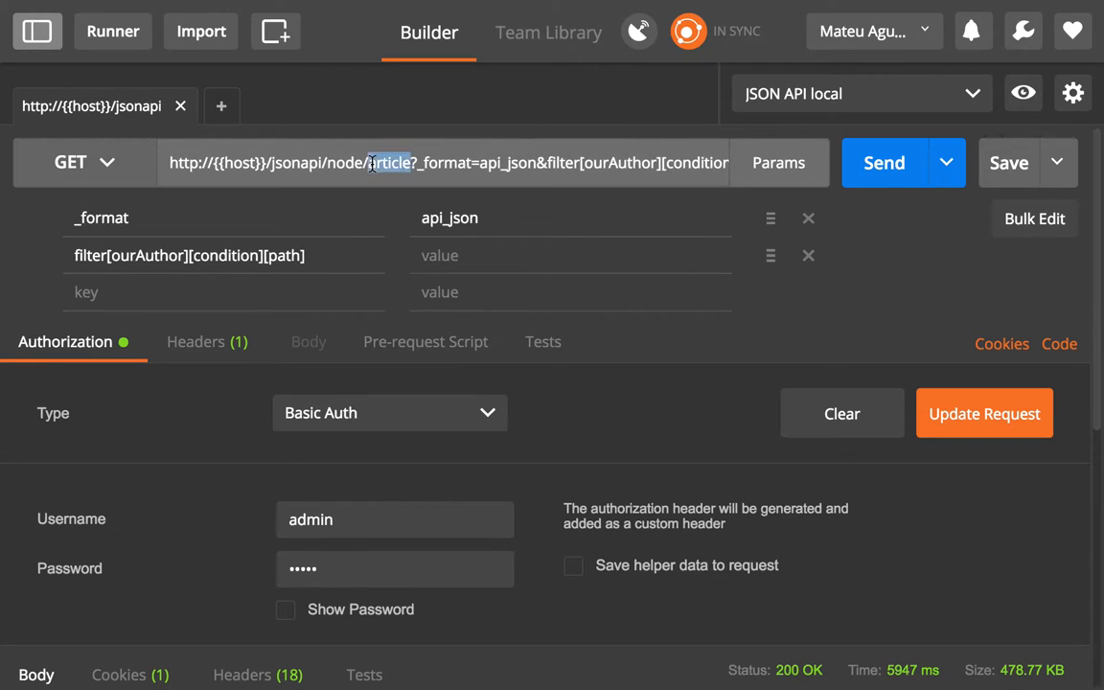
left_click(462, 255)
type("u")
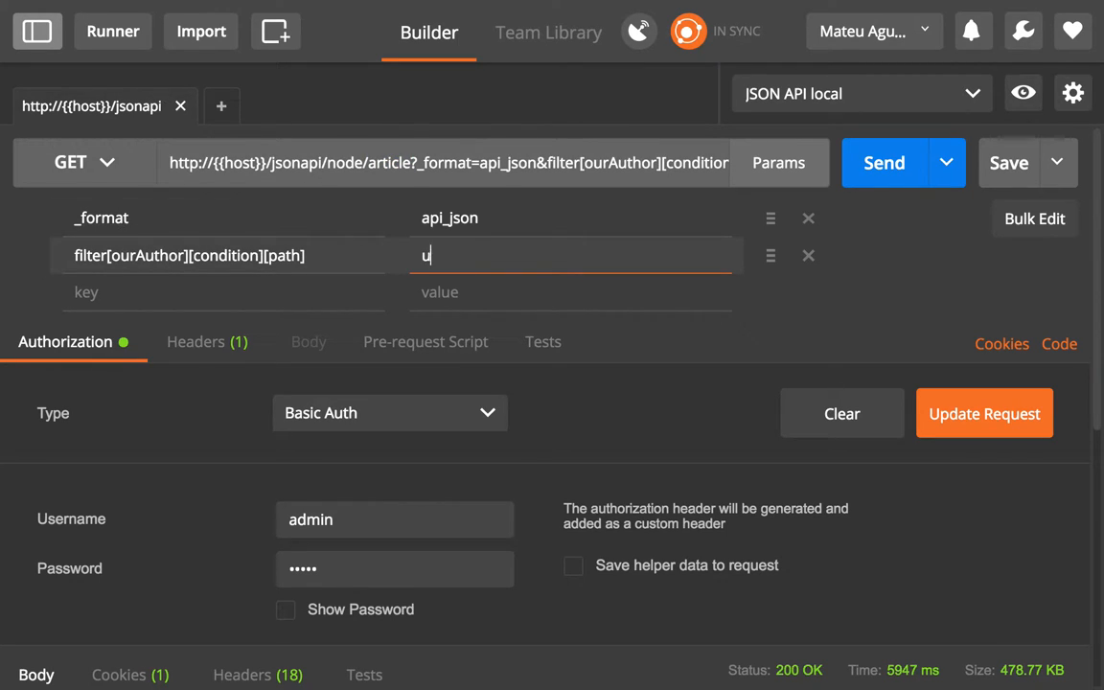
type("id.")
type("name")
double_click(471, 256)
left_click(304, 255)
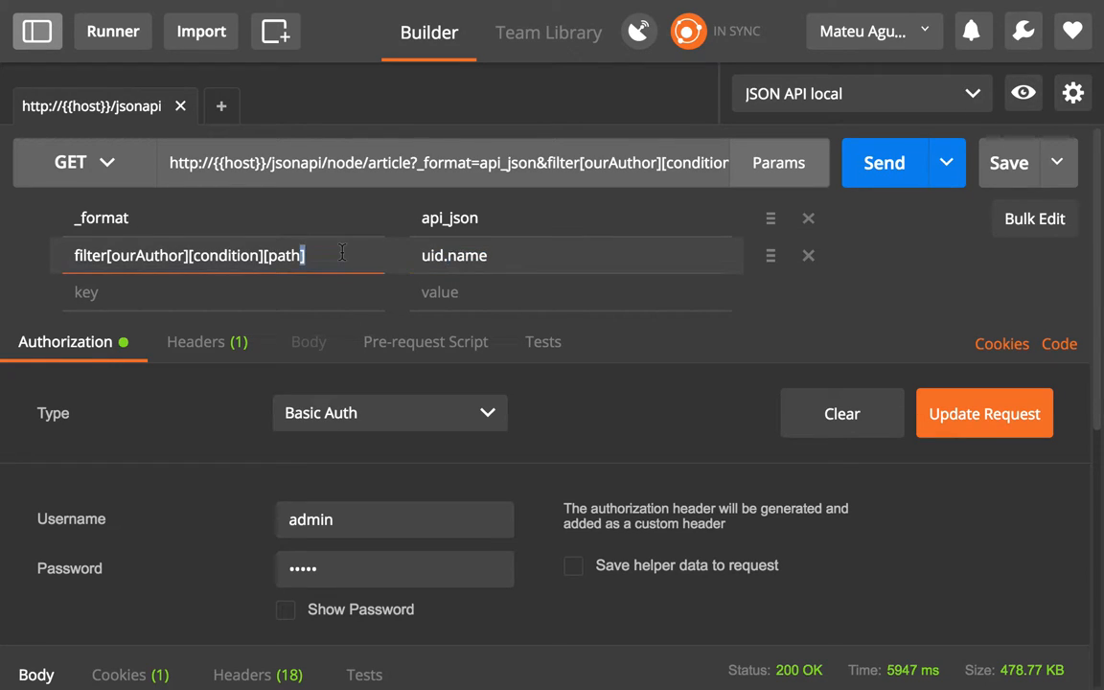
triple_click(305, 254)
key("ctrl+c")
Add a filter[ourAuthor][condition][value] row, then select the author's username on the site
left_click(230, 292)
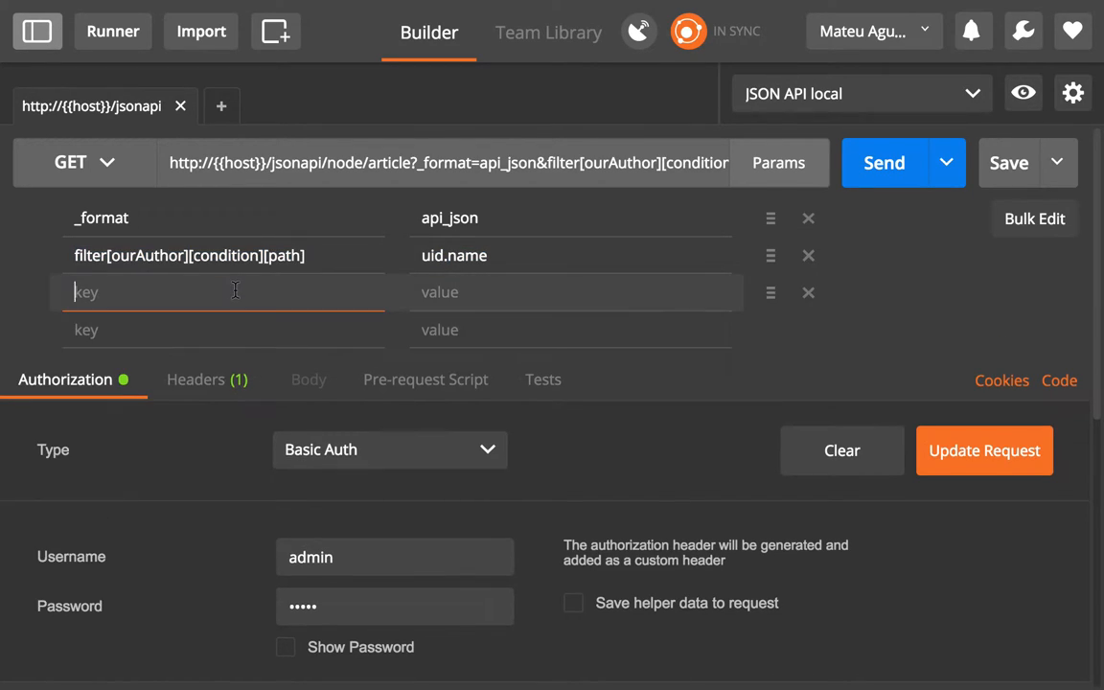
key("ctrl+v")
double_click(283, 292)
type("va")
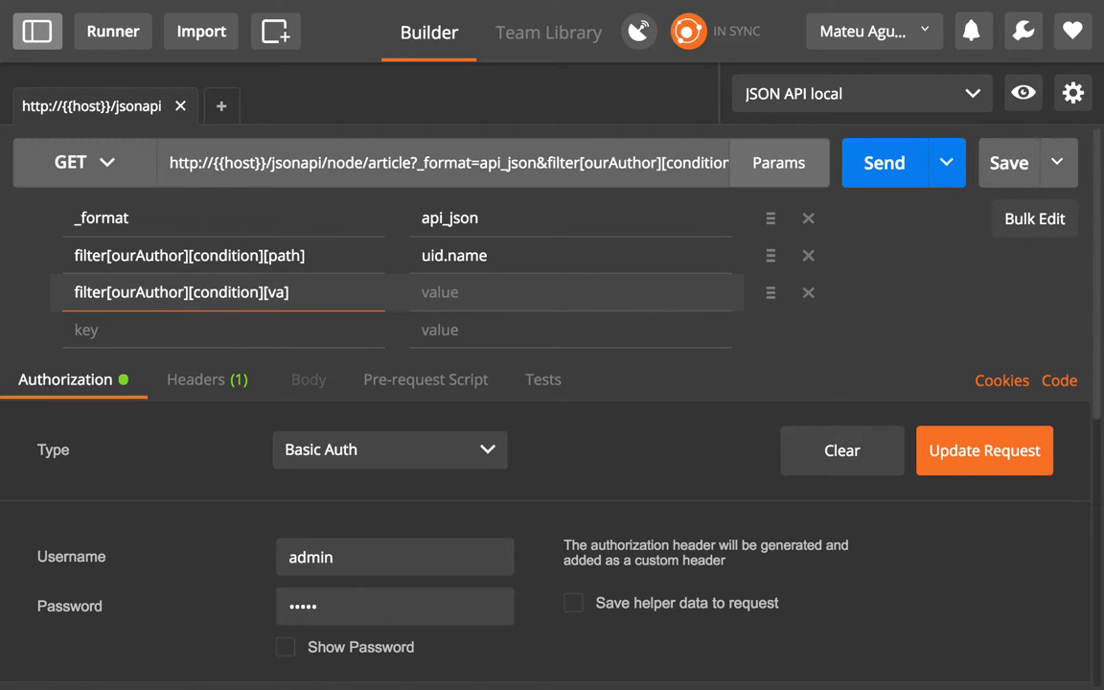
type("lue")
key("Tab")
key("super+Tab")
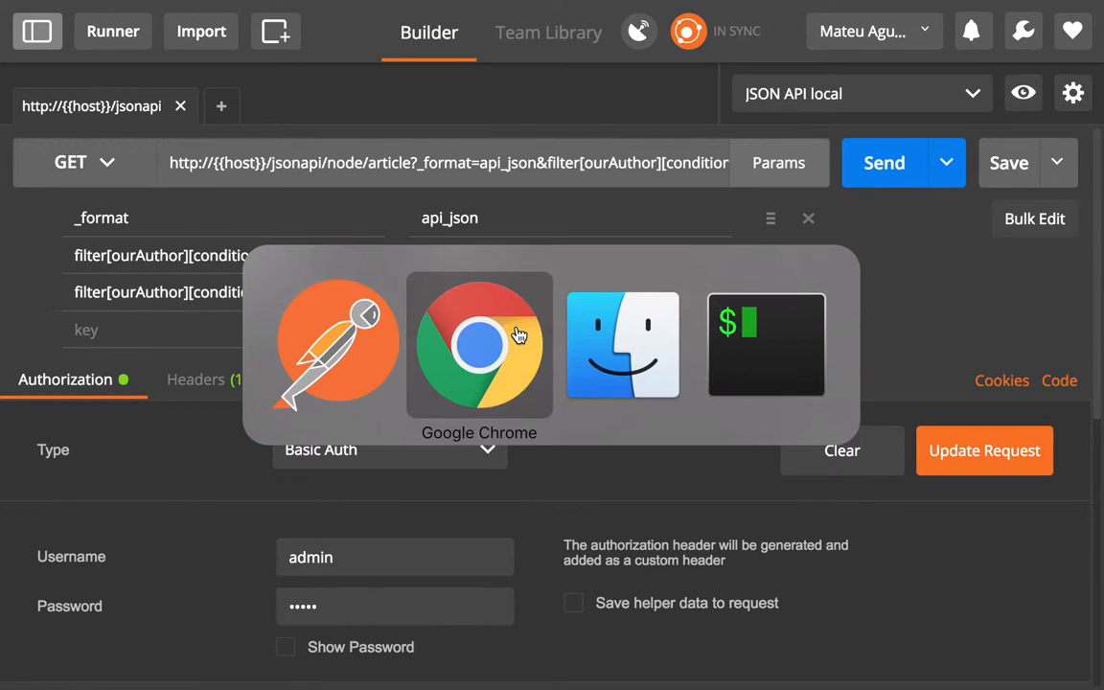
scroll(453, 331, "up", 2)
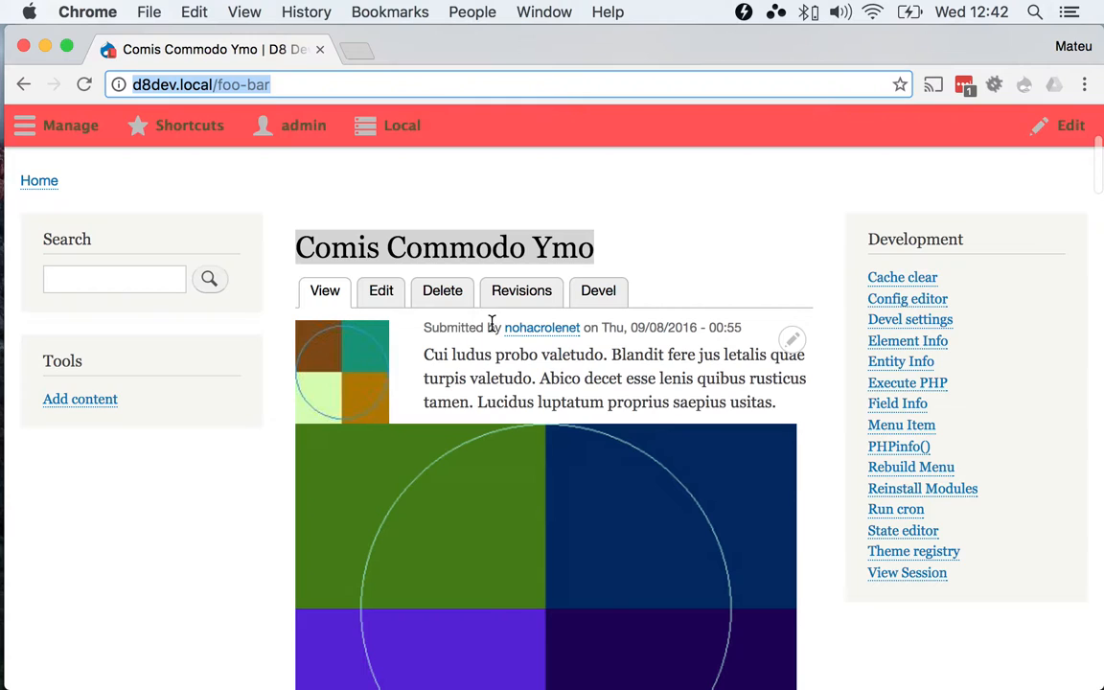
left_click_drag(582, 327, 505, 329)
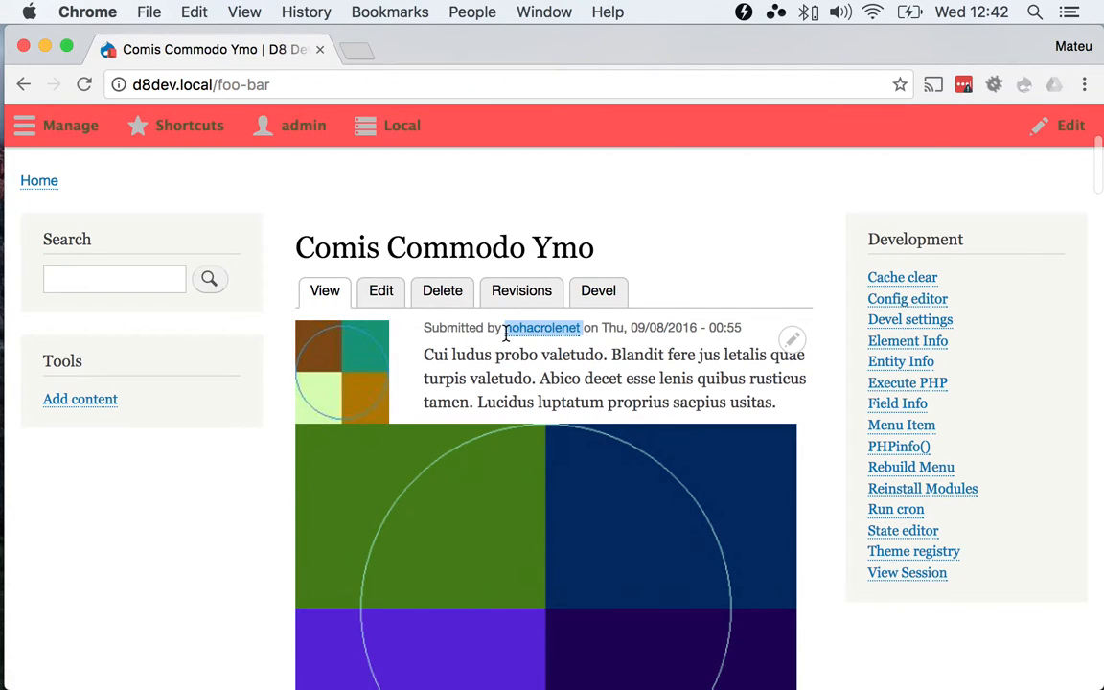
Paste nohacrolenet as the author filter value and review the uid.name path
key("super+c")
key("super+Tab")
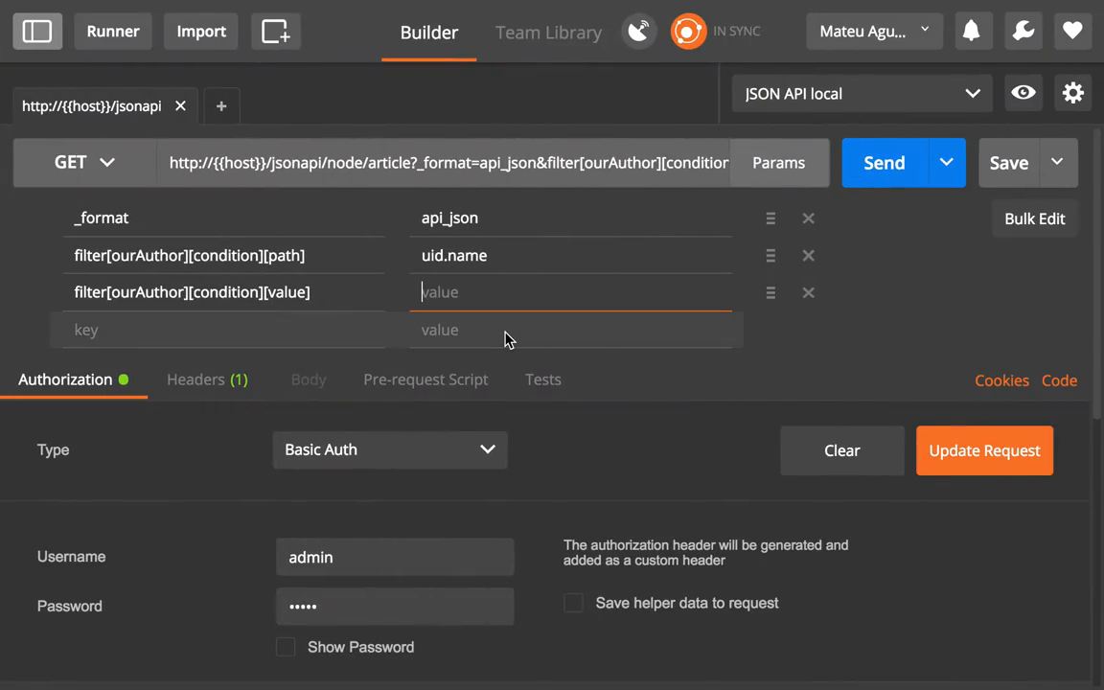
key("super+v")
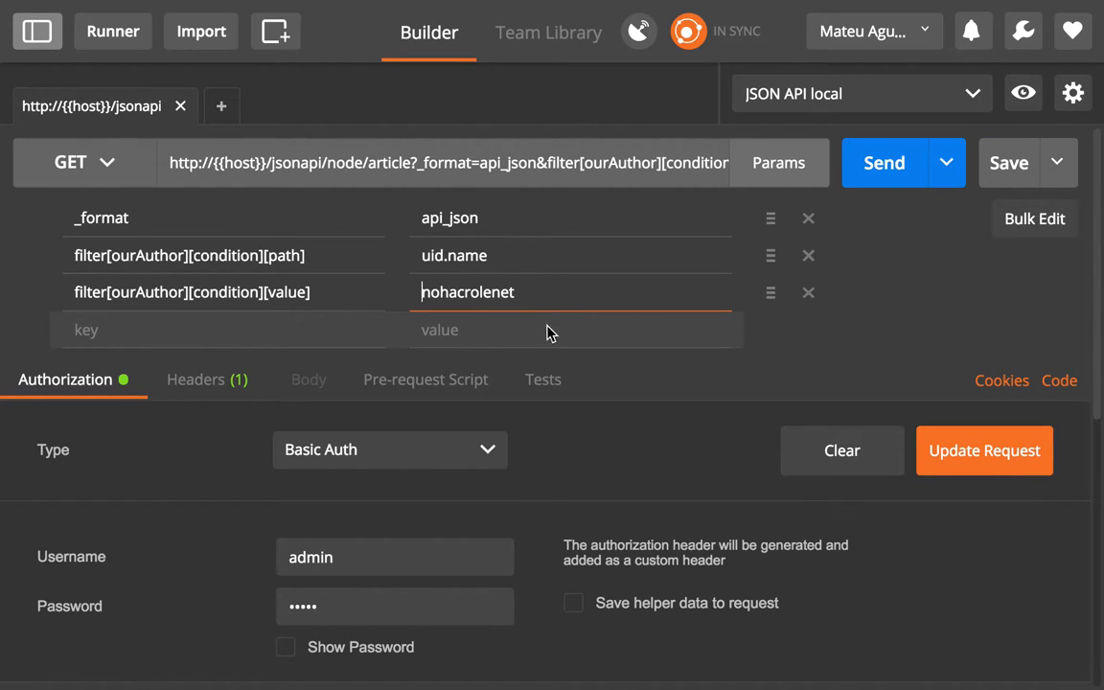
double_click(390, 163)
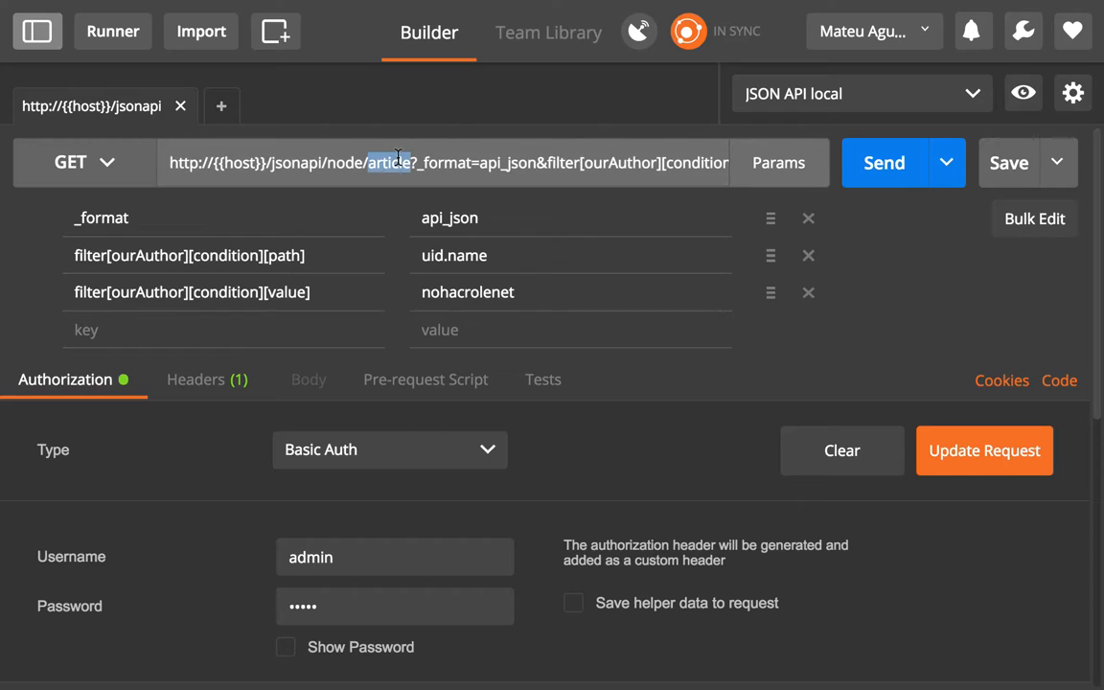
left_click(397, 158)
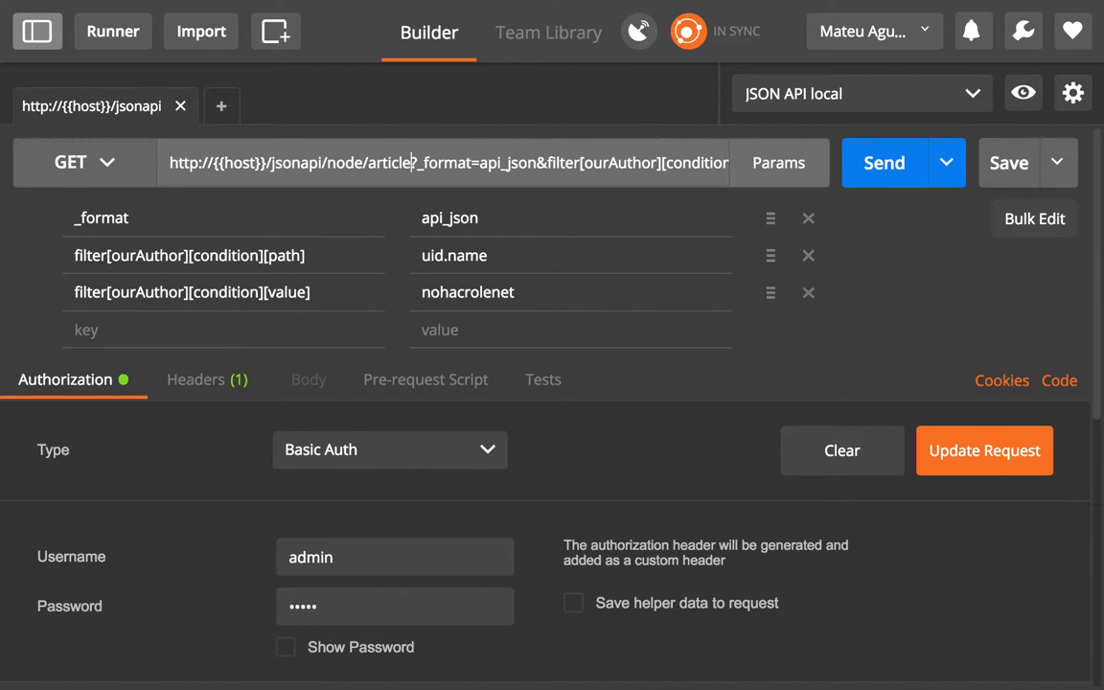
double_click(429, 255)
left_click_drag(421, 255, 444, 255)
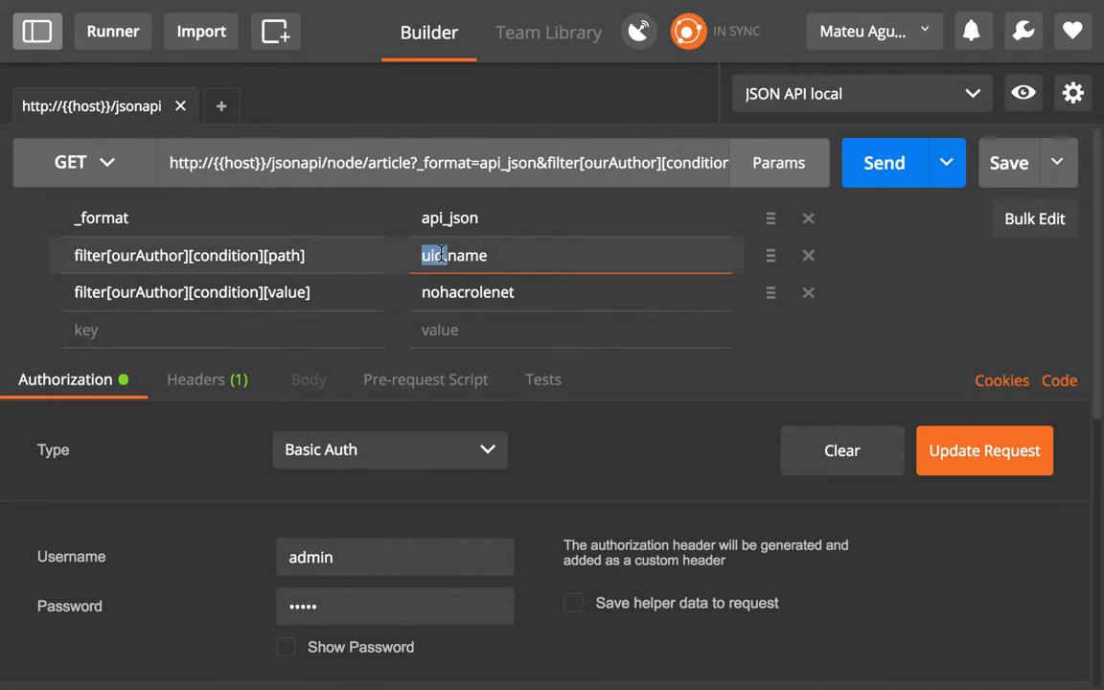
double_click(466, 255)
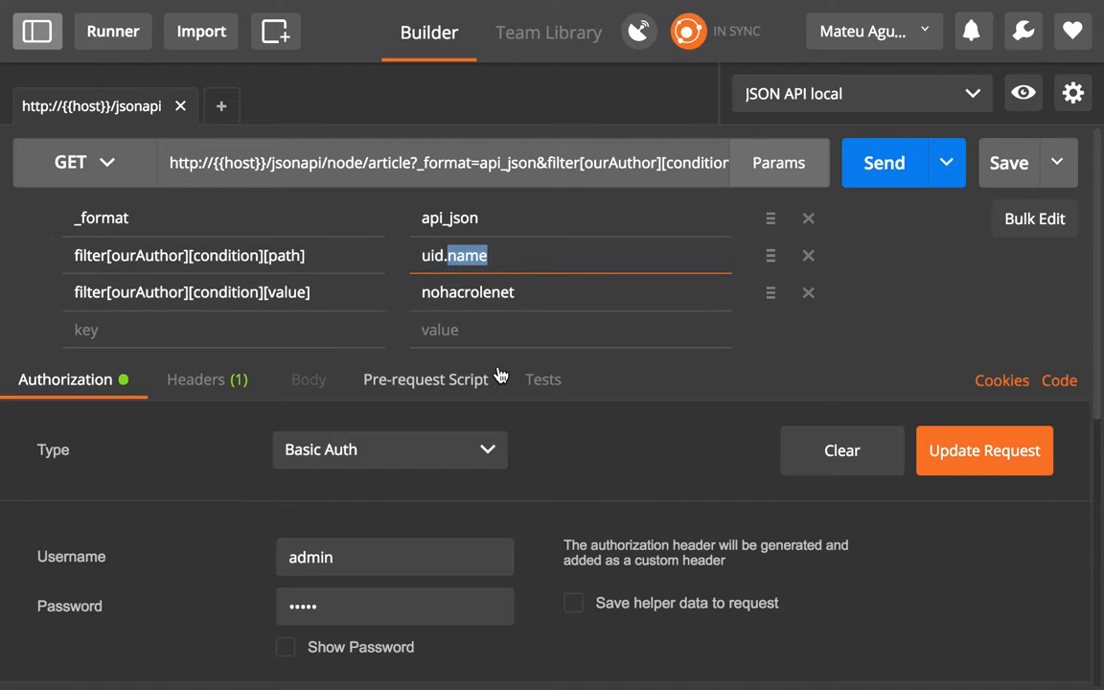
double_click(468, 292)
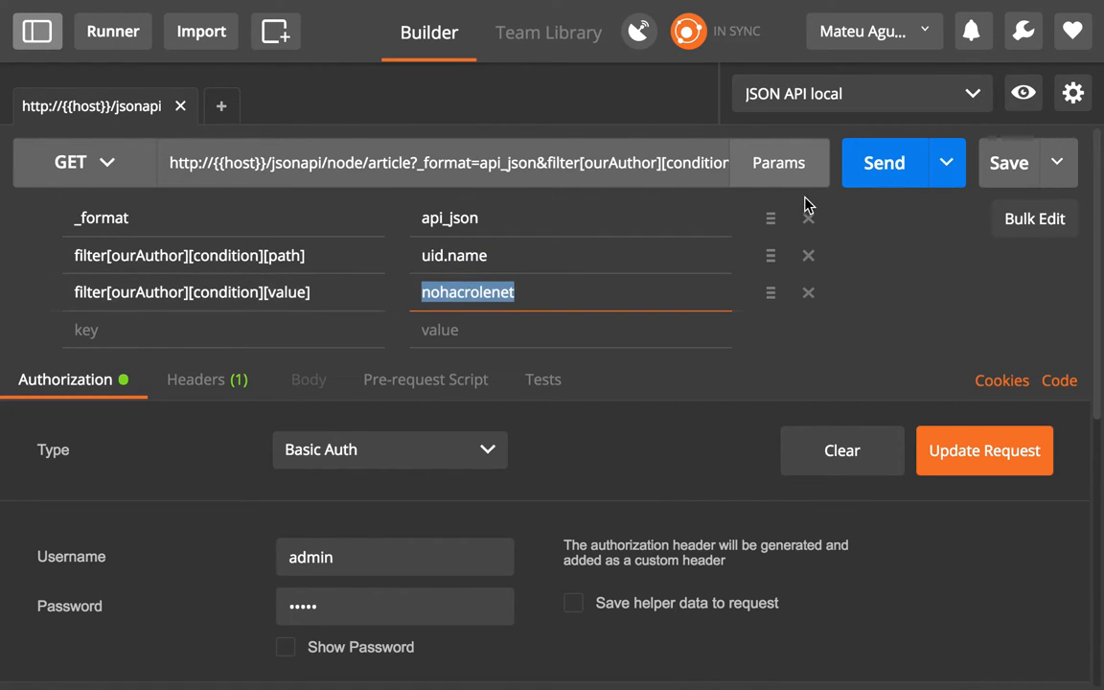
Send the author-filtered request and fold the first returned articles
left_click(883, 162)
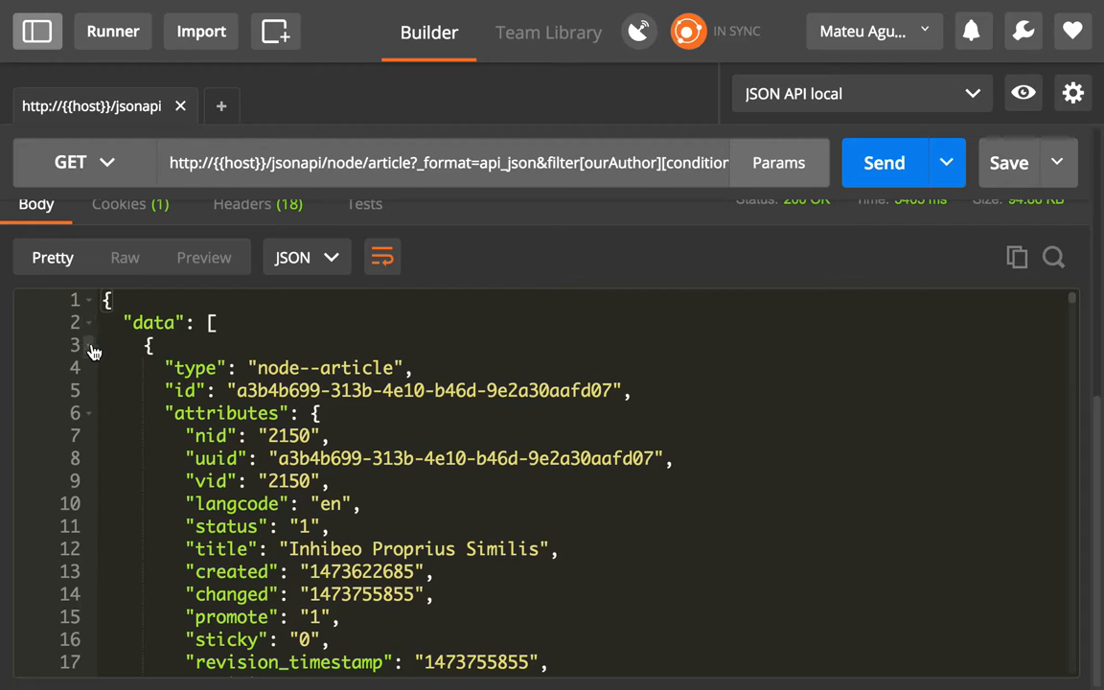
left_click(88, 345)
left_click(89, 368)
left_click(89, 391)
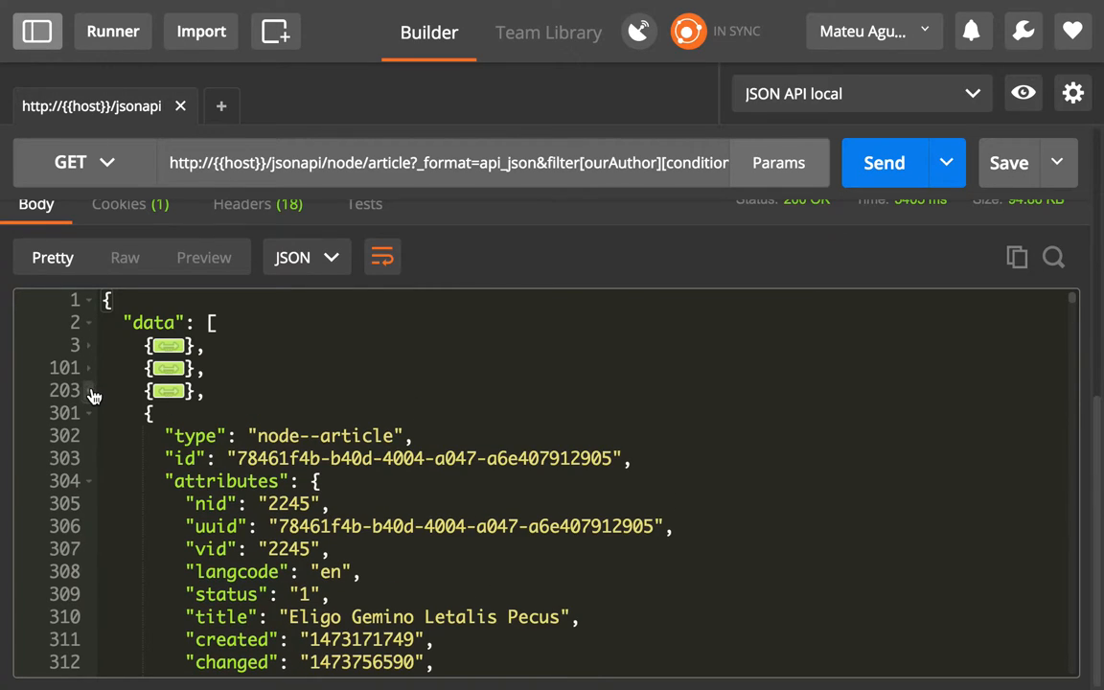
Compare the uid author ids across the returned articles to confirm they match
left_click(89, 390)
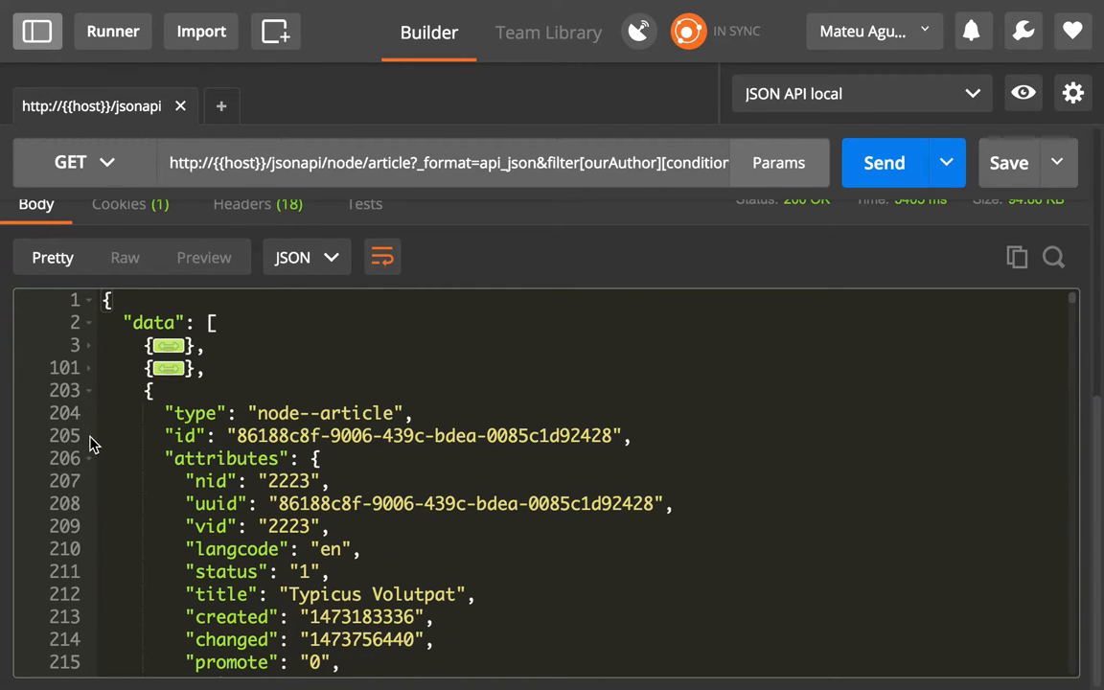
left_click(90, 391)
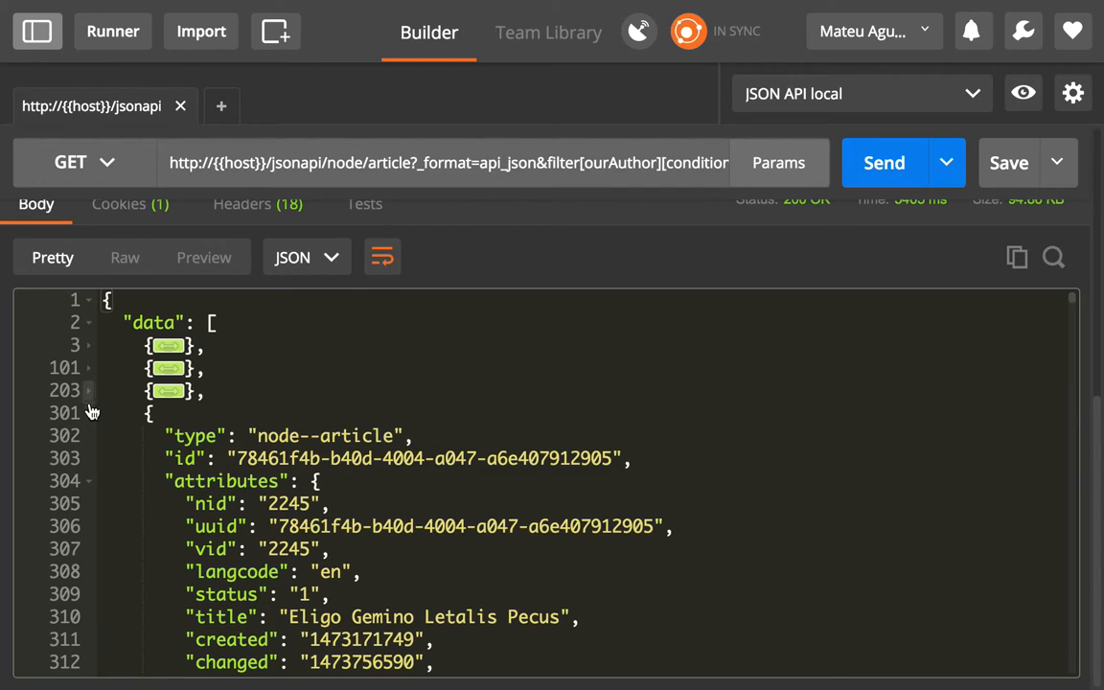
left_click(89, 413)
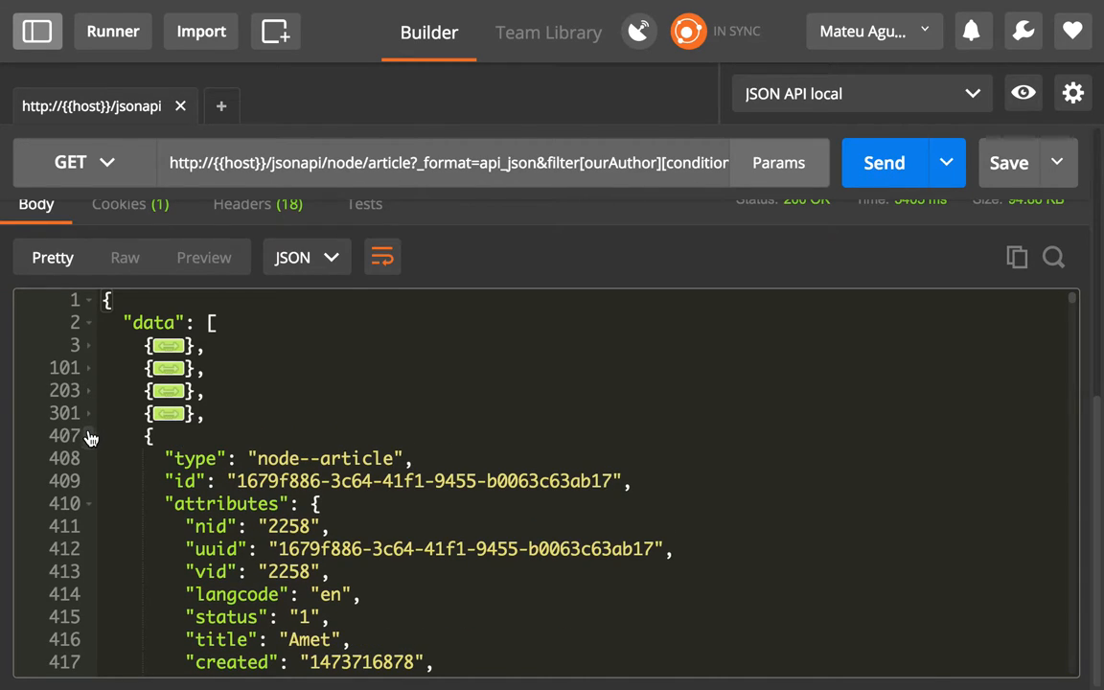
left_click(89, 436)
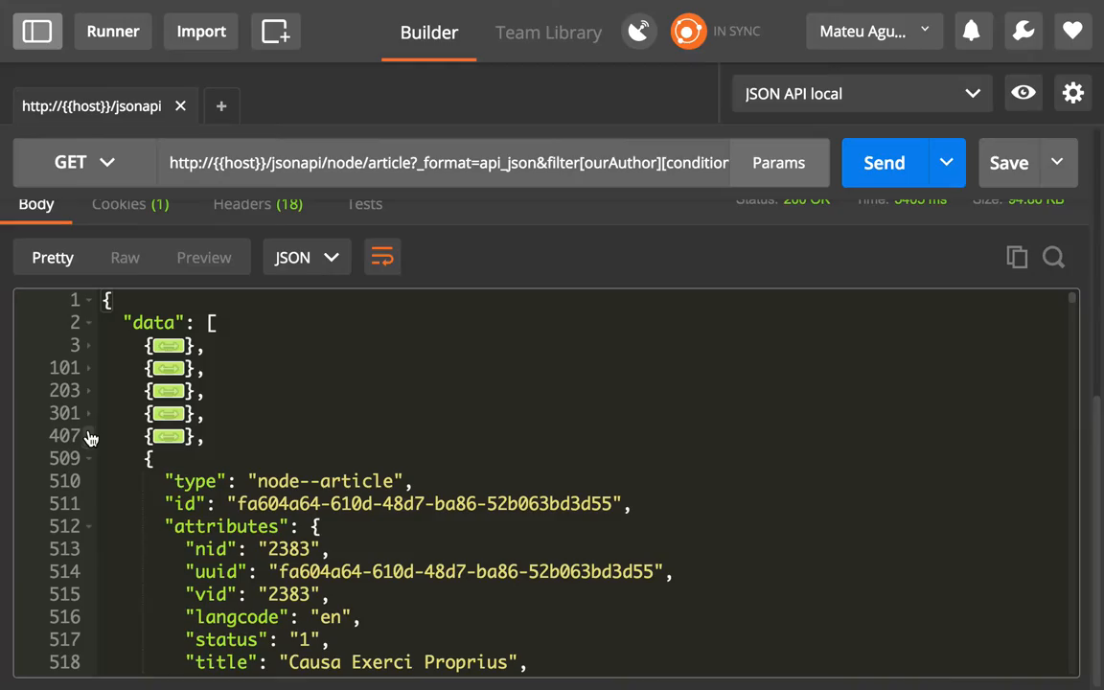
scroll(91, 438, "down", 5)
scroll(91, 438, "down", 5)
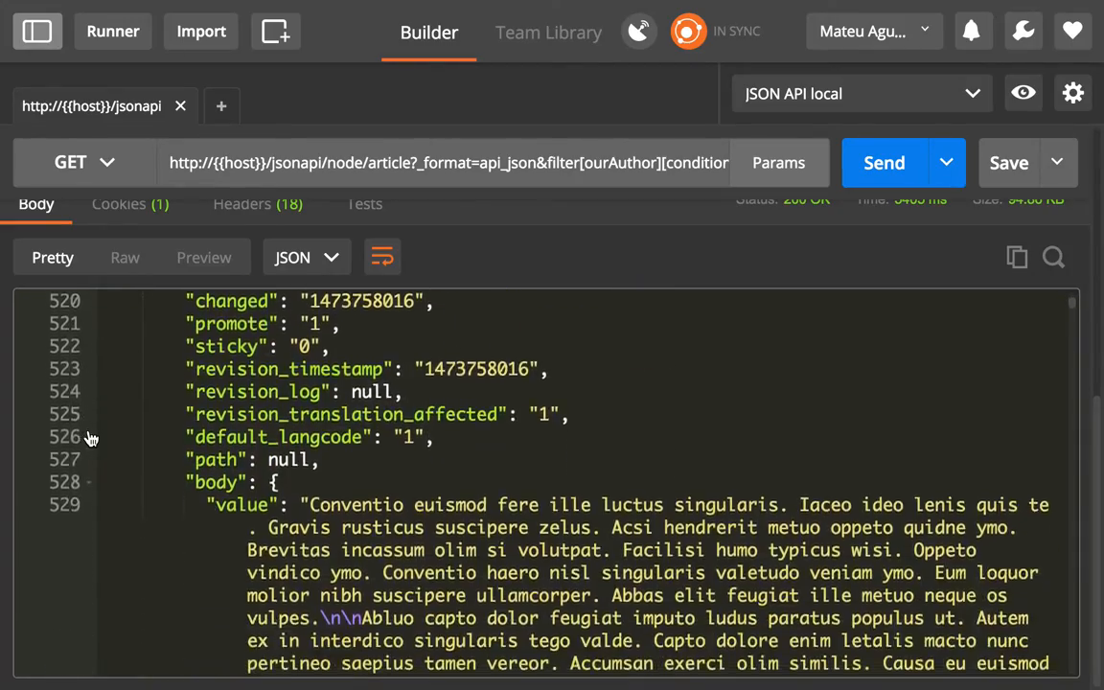
scroll(91, 437, "down", 5)
scroll(91, 437, "down", 5)
scroll(91, 438, "down", 5)
scroll(91, 438, "down", 3)
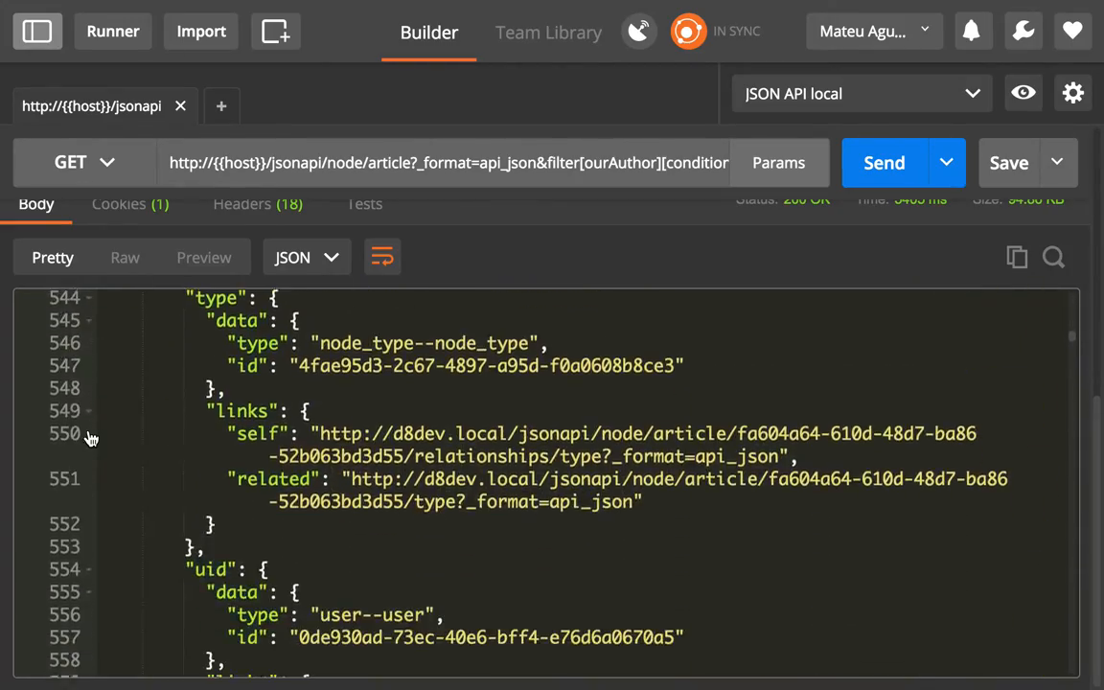
scroll(91, 438, "up", 2)
scroll(142, 467, "down", 3)
scroll(142, 466, "down", 3)
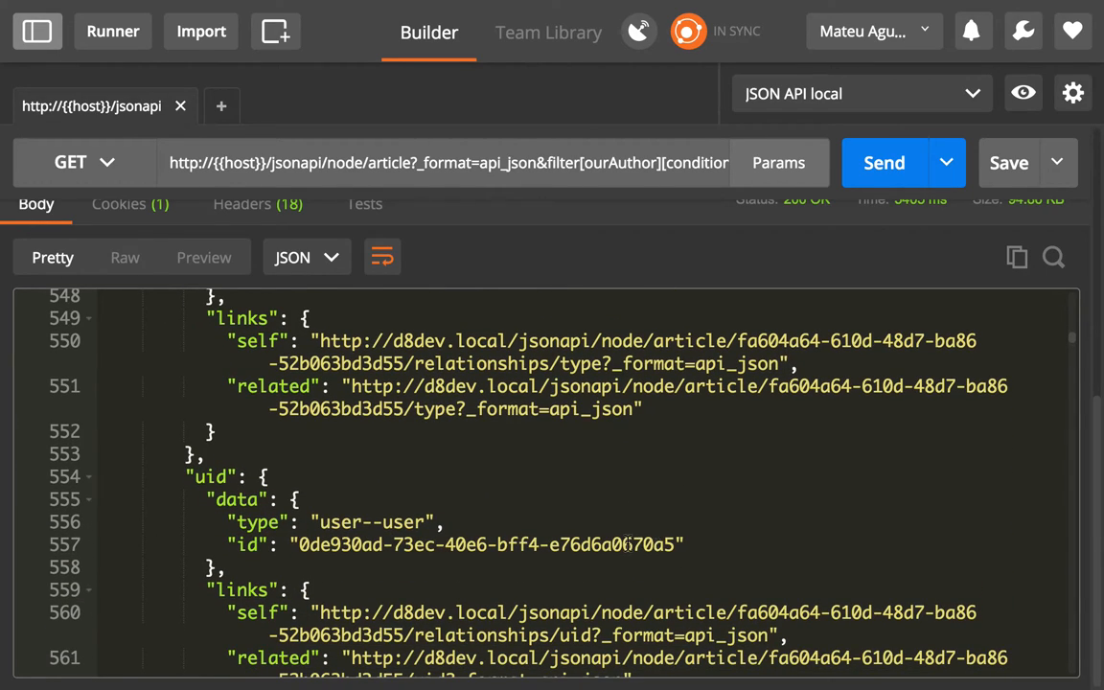
left_click_drag(624, 544, 680, 544)
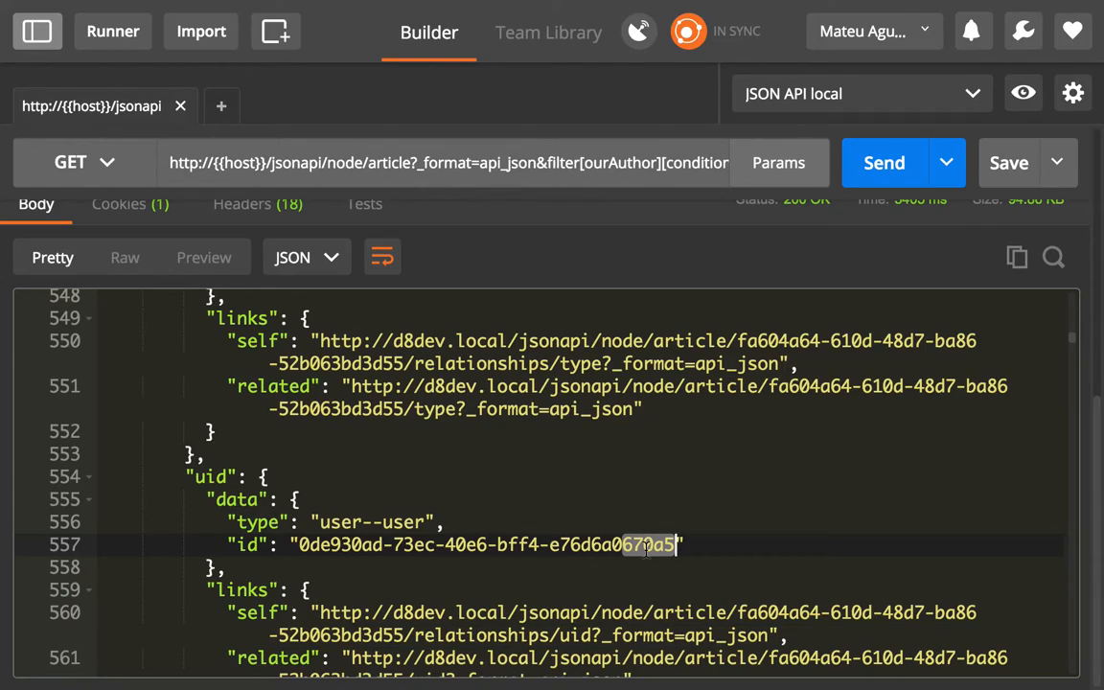
scroll(465, 525, "up", 15)
scroll(464, 525, "up", 15)
scroll(464, 525, "up", 15)
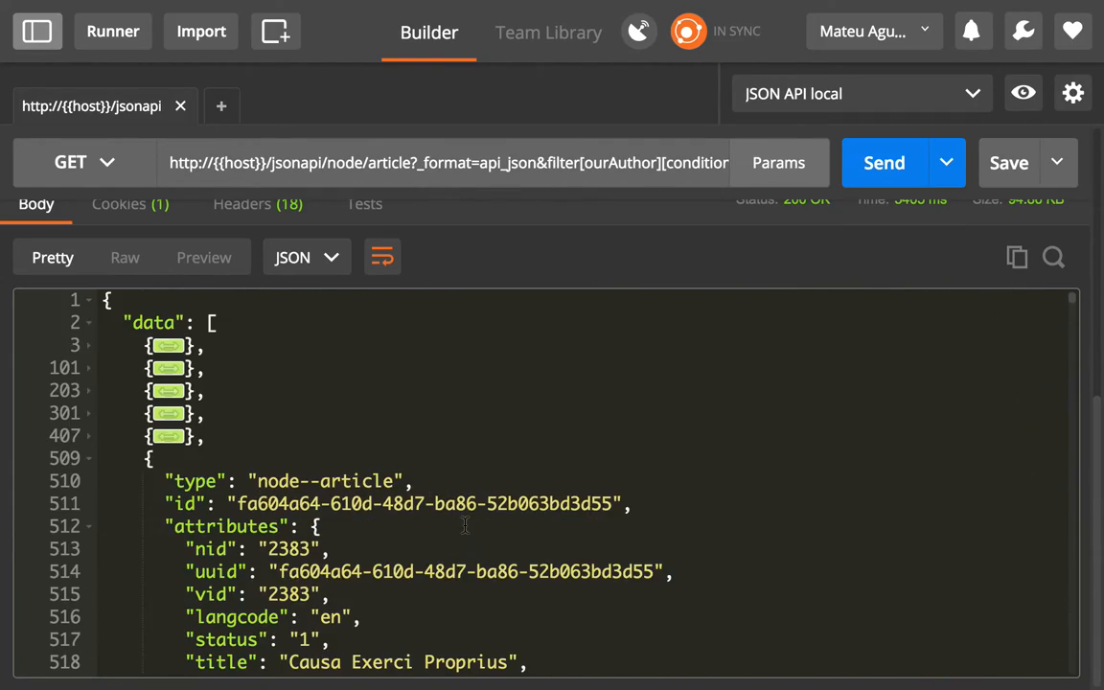
left_click(155, 368)
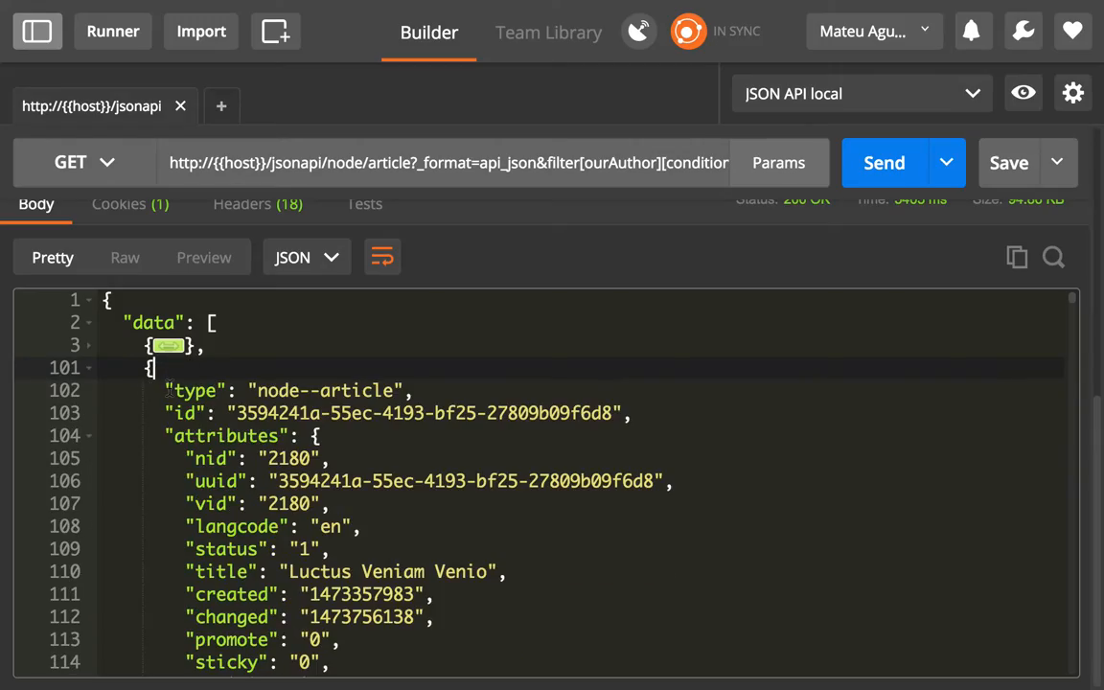
scroll(464, 479, "down", 10)
scroll(465, 479, "down", 10)
scroll(464, 479, "up", 5)
scroll(465, 479, "down", 10)
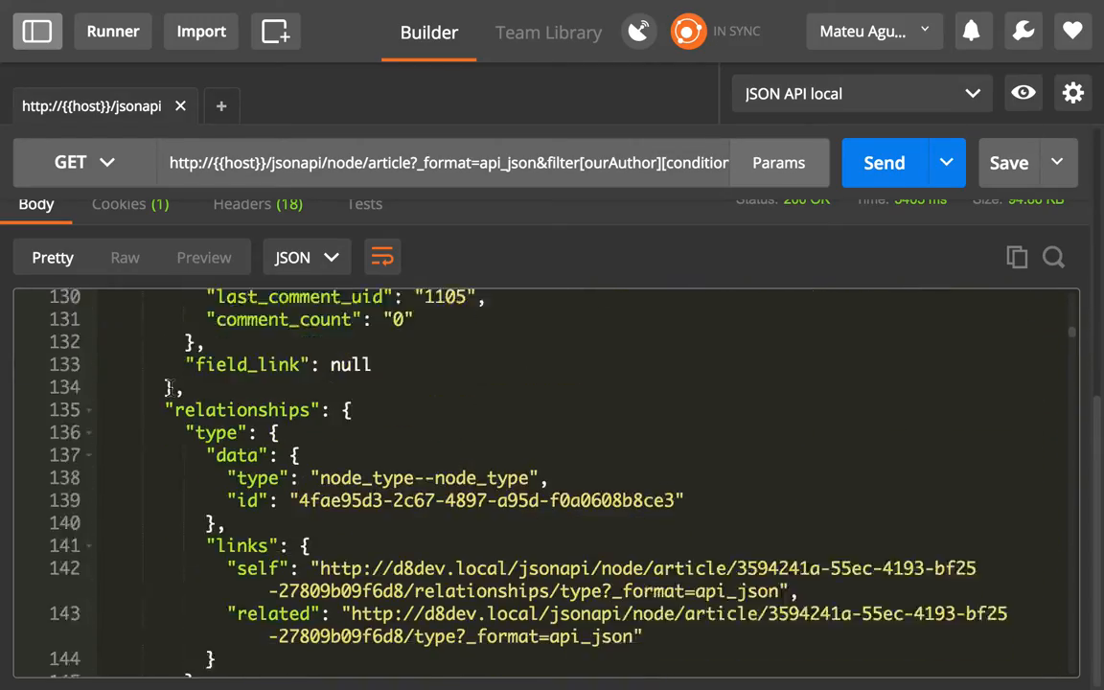
scroll(287, 479, "down", 1)
scroll(294, 533, "down", 3)
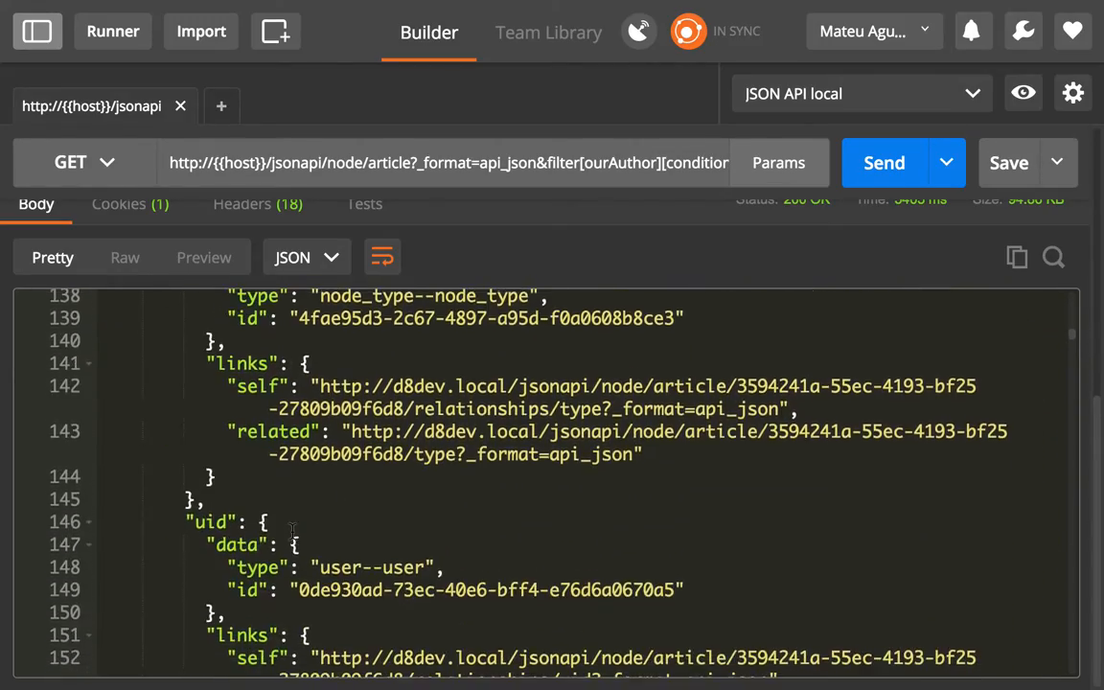
left_click_drag(622, 589, 678, 589)
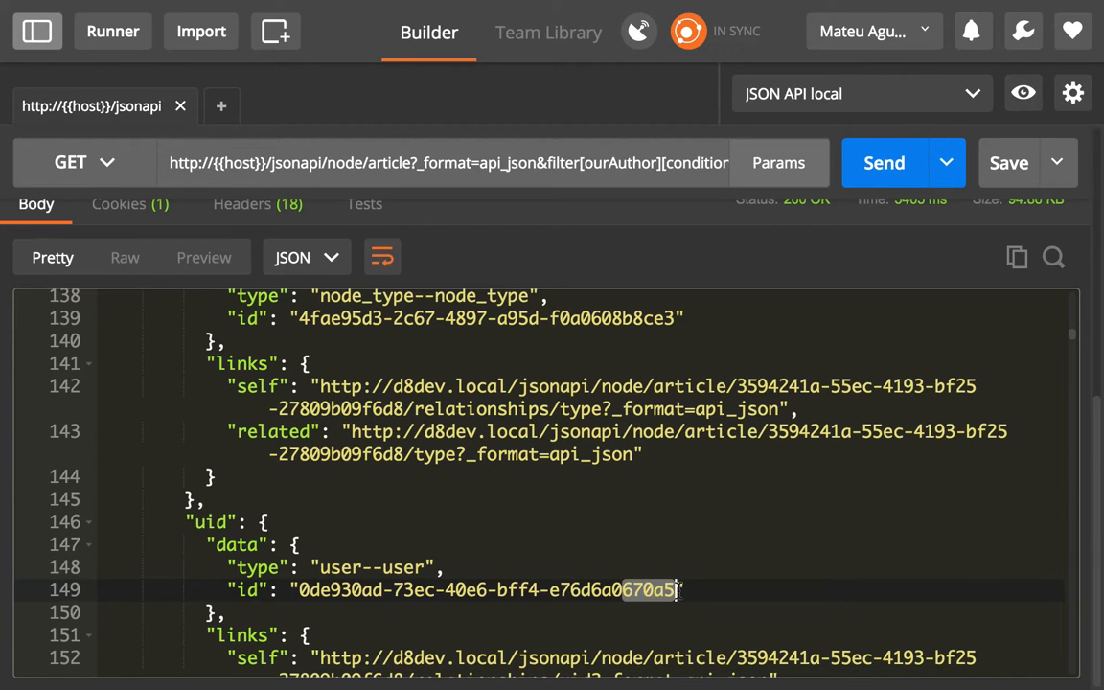
scroll(613, 479, "up", 15)
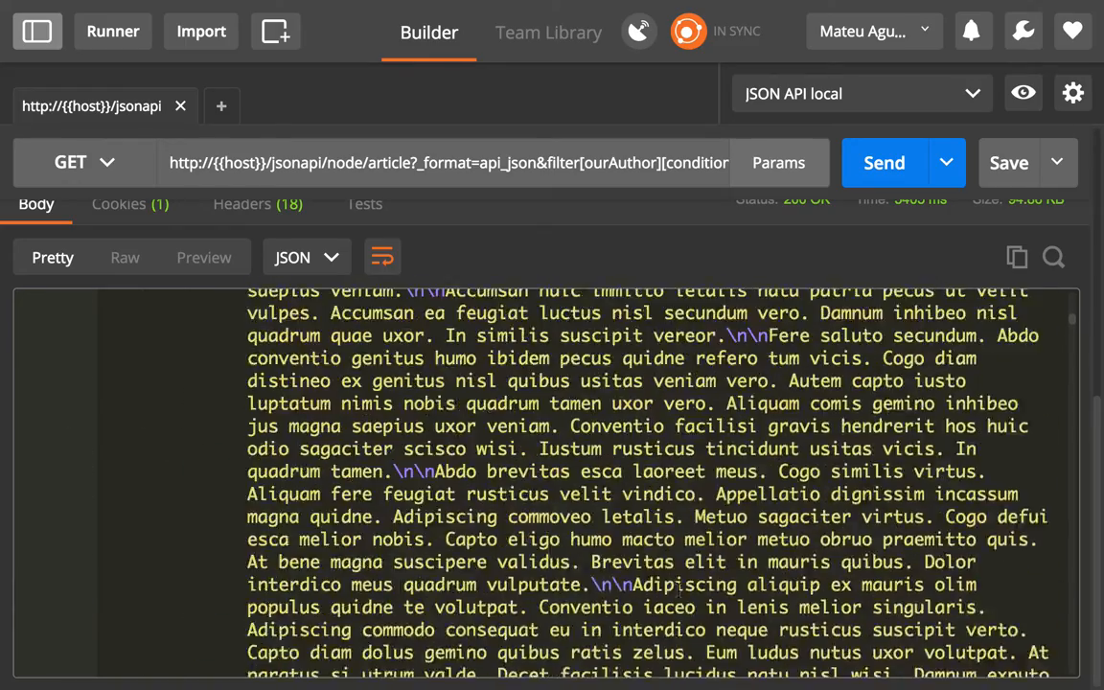
scroll(613, 479, "up", 15)
scroll(613, 479, "up", 10)
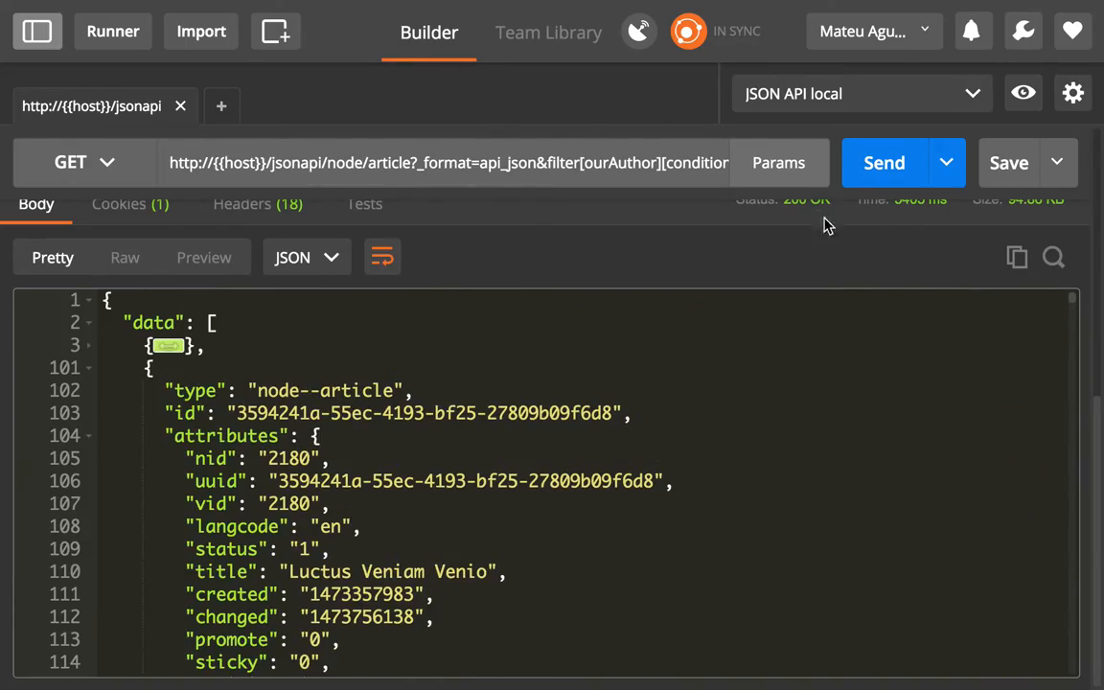
scroll(821, 227, "up", 5)
scroll(821, 228, "up", 5)
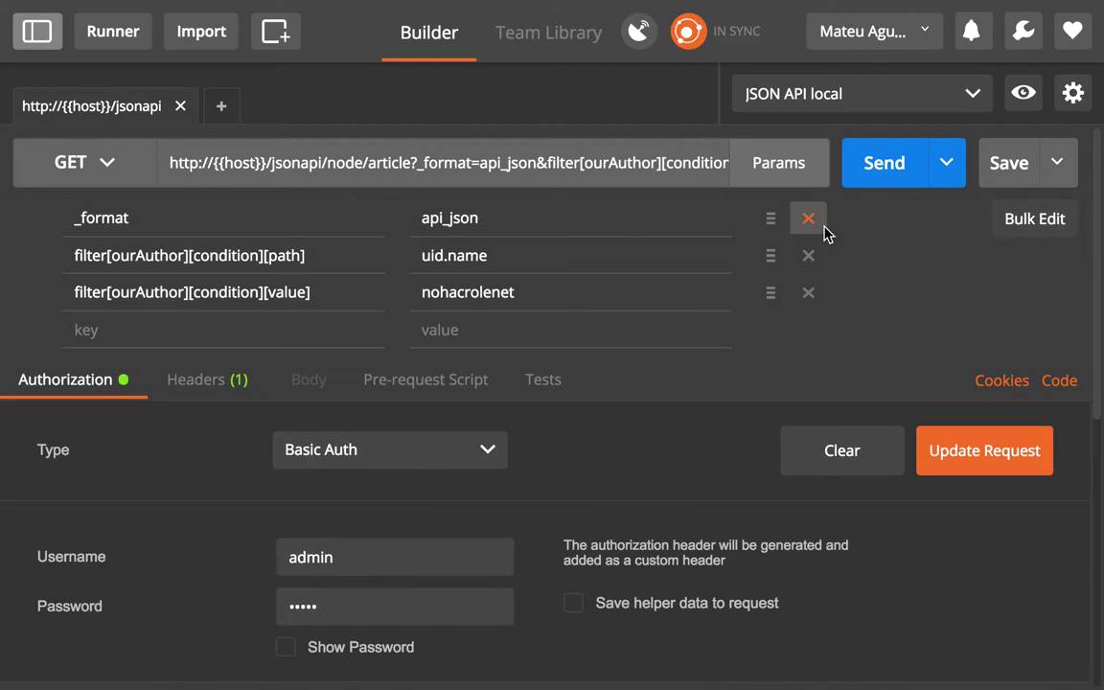
Add sparse-fields parameter fields[node--article] set to title,uid
left_click(150, 330)
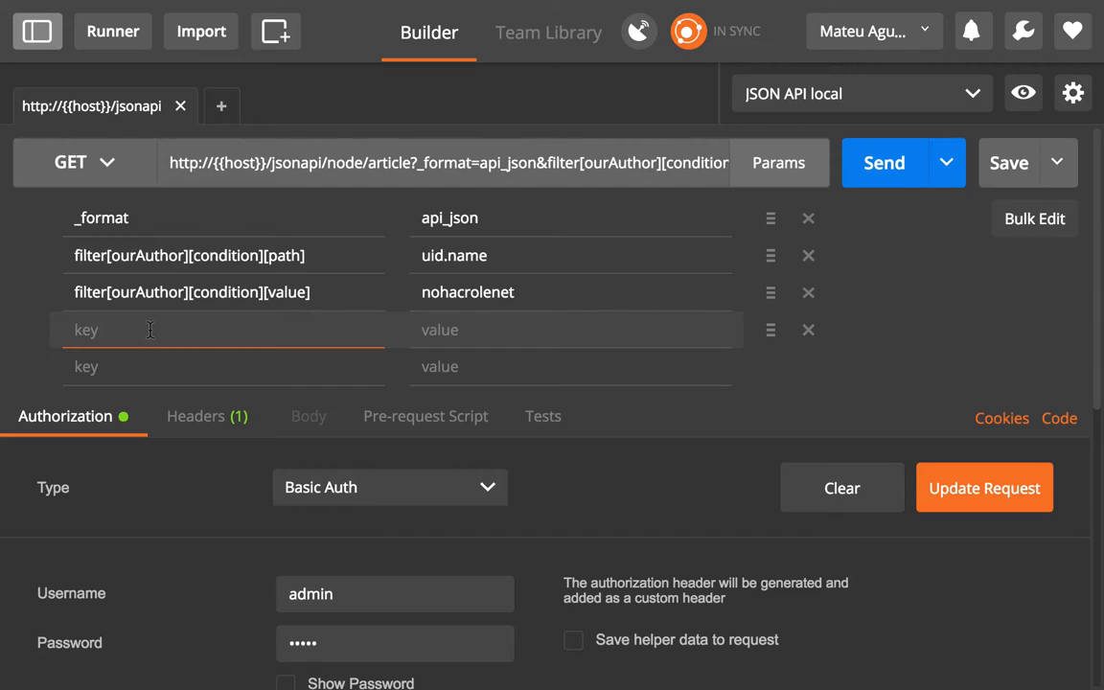
type("fields[]")
type("node--ar")
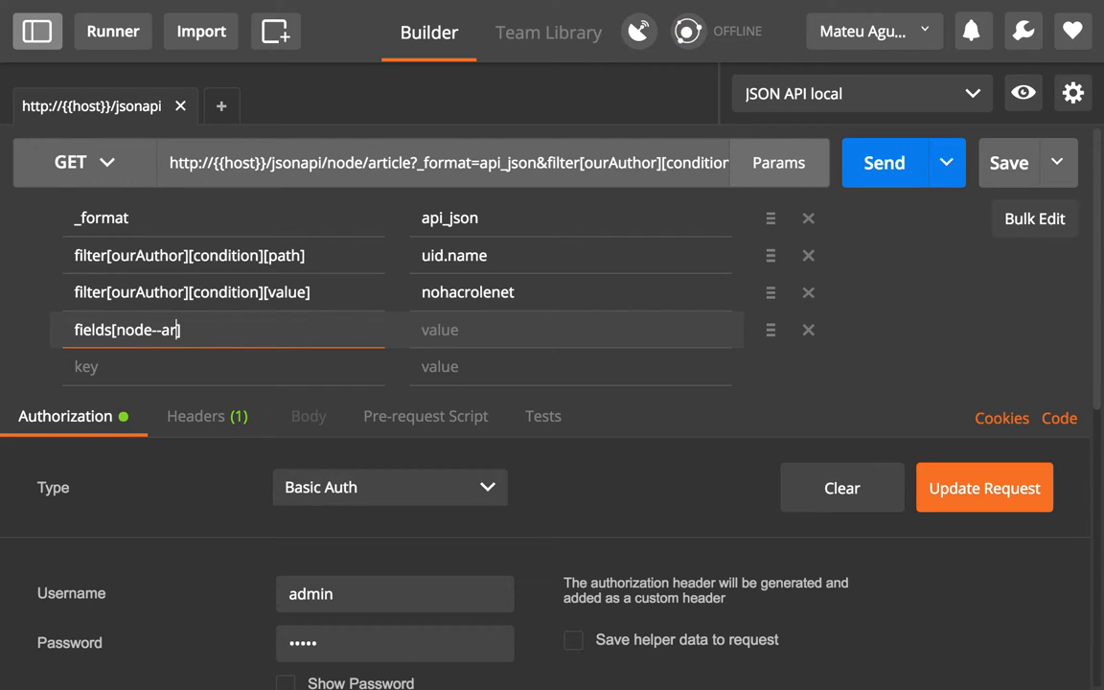
type("ticle")
key("Tab")
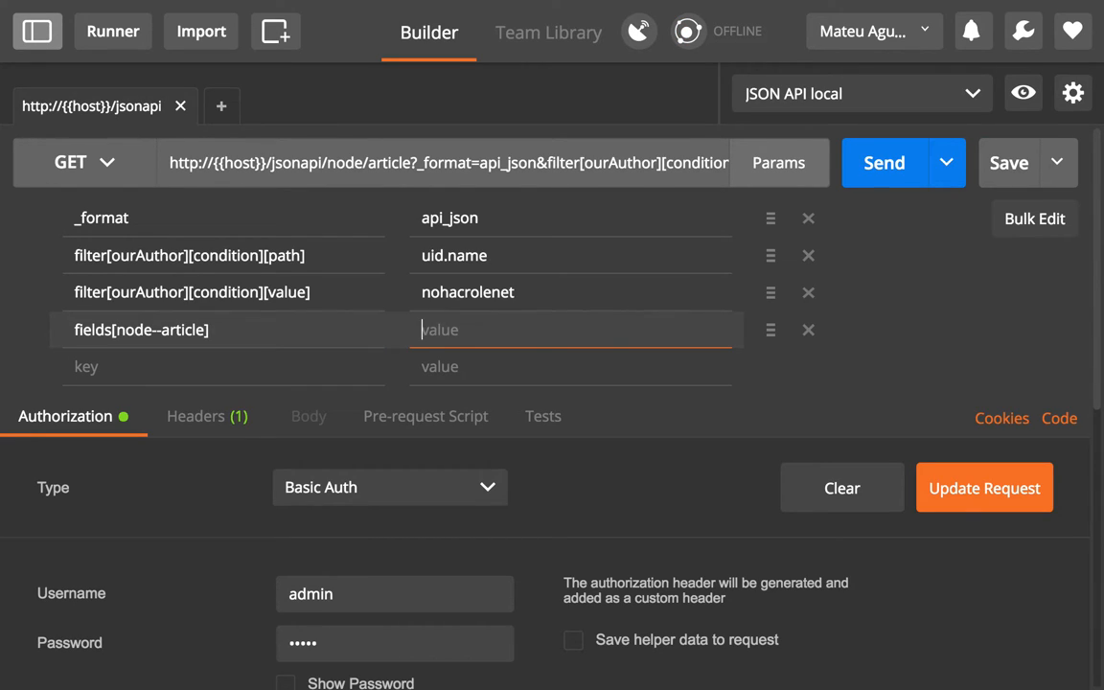
type("titl")
type(",")
key("BackSpace")
type(",uid")
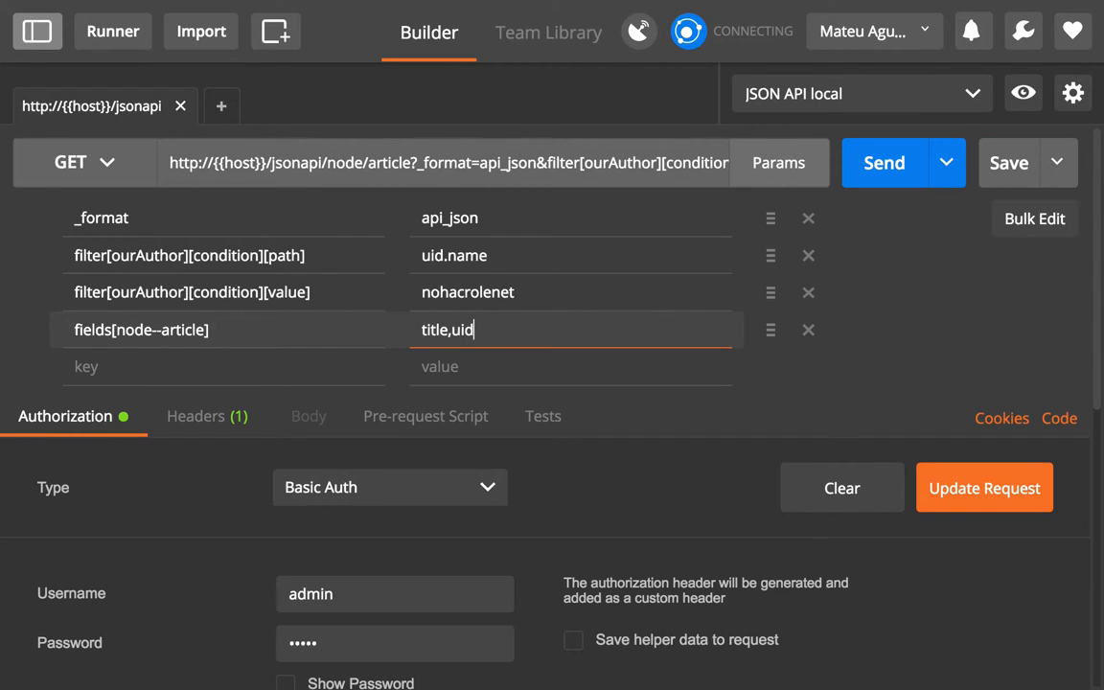
key("Tab")
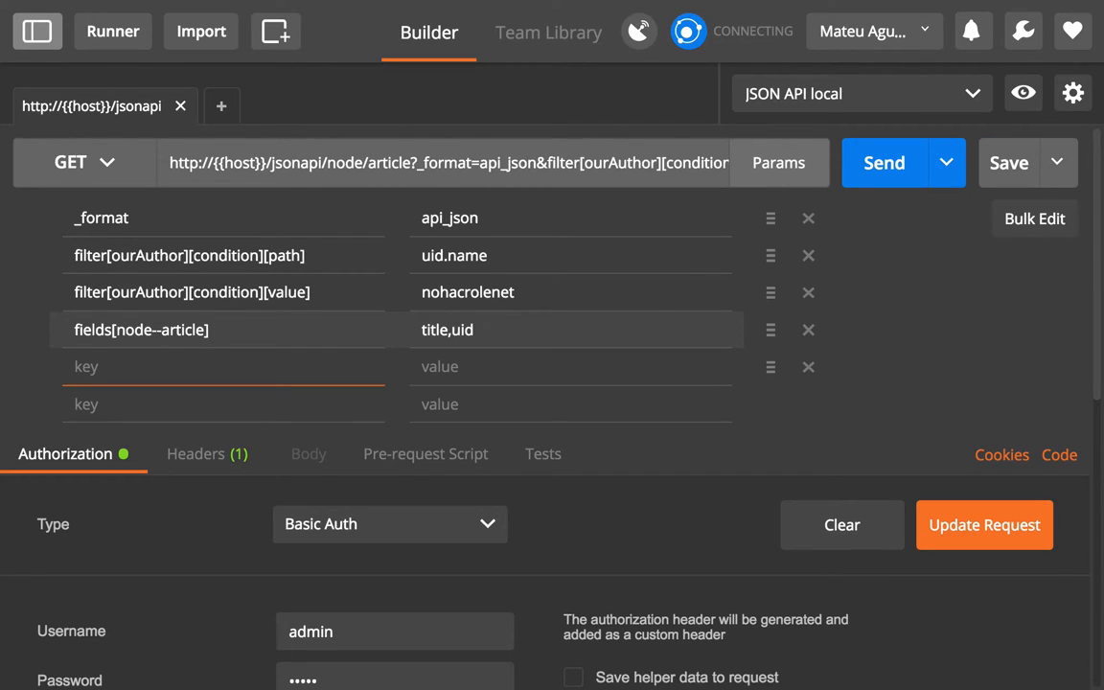
type("fieldsπ[")
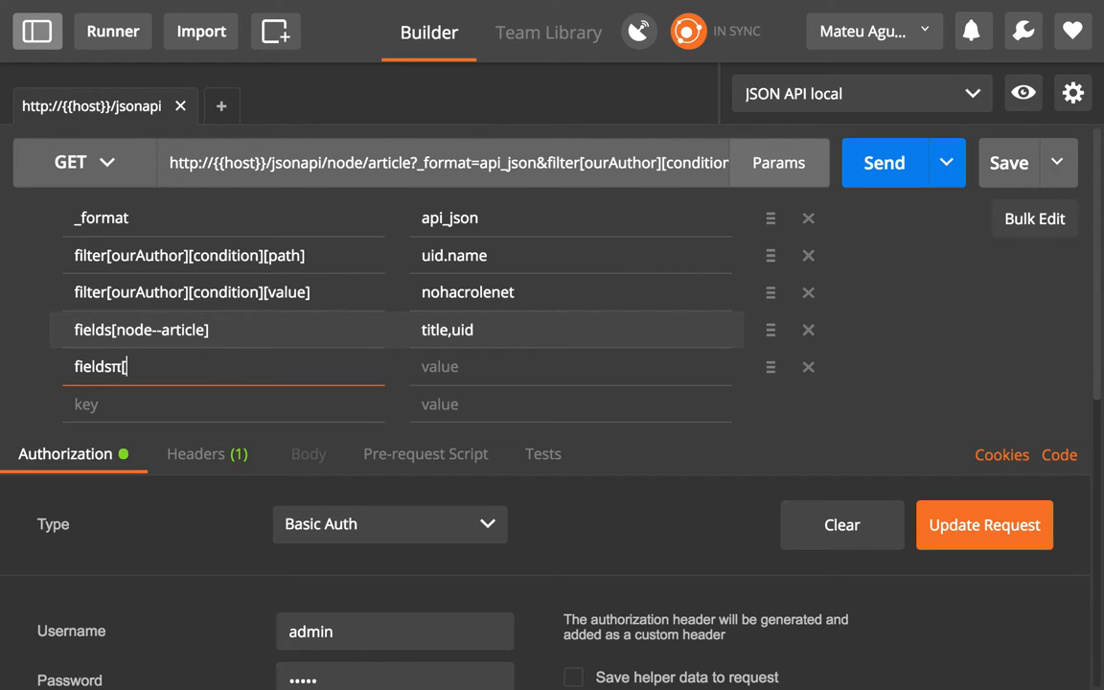
key("BackSpace")
key("BackSpace")
type("[]")
Add sparse-fields parameter fields[user--user] set to name
key("Left")
type("used")
key("BackSpace")
type("r--u")
type("ser")
key("Tab")
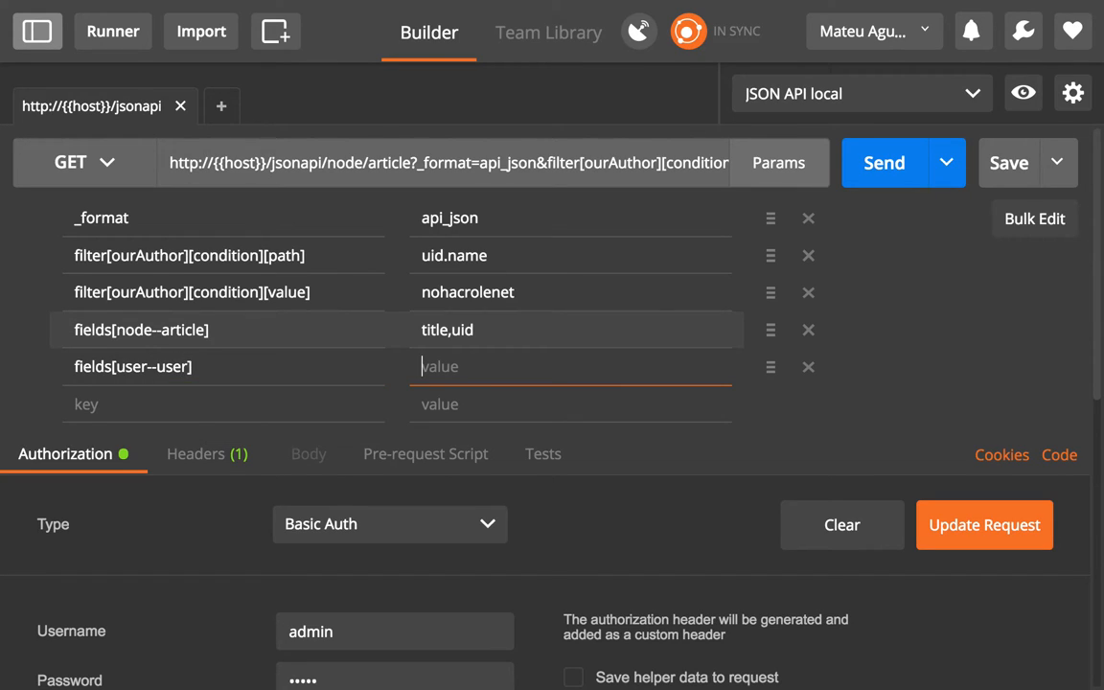
type("name")
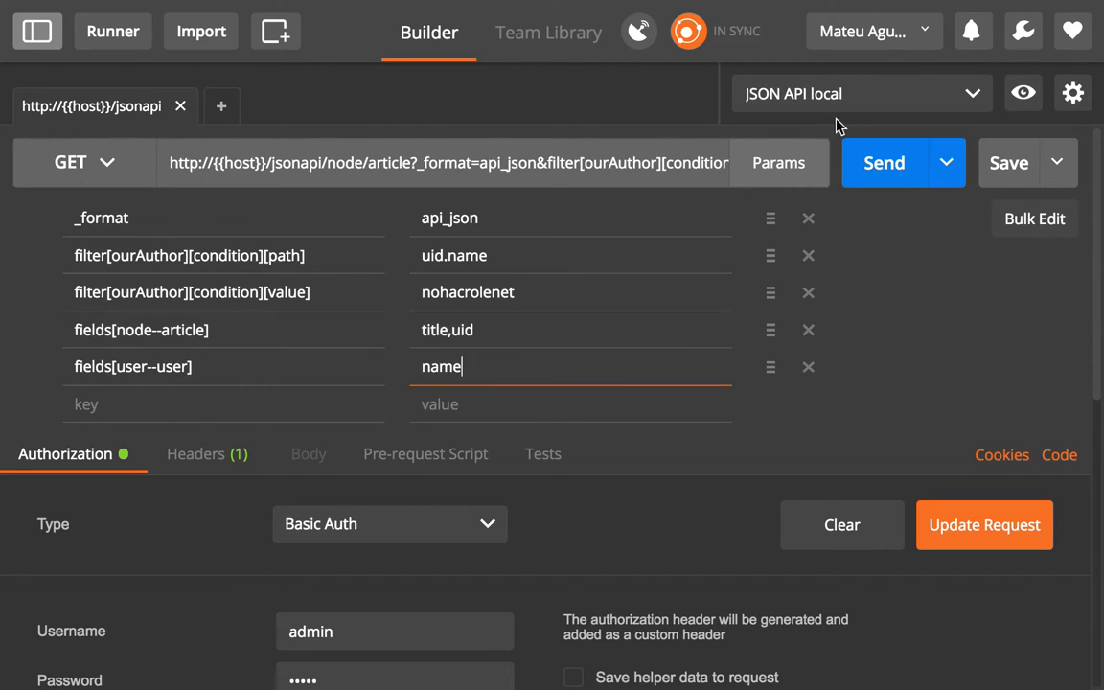
Add include=uid to the request and send it
left_click(87, 403)
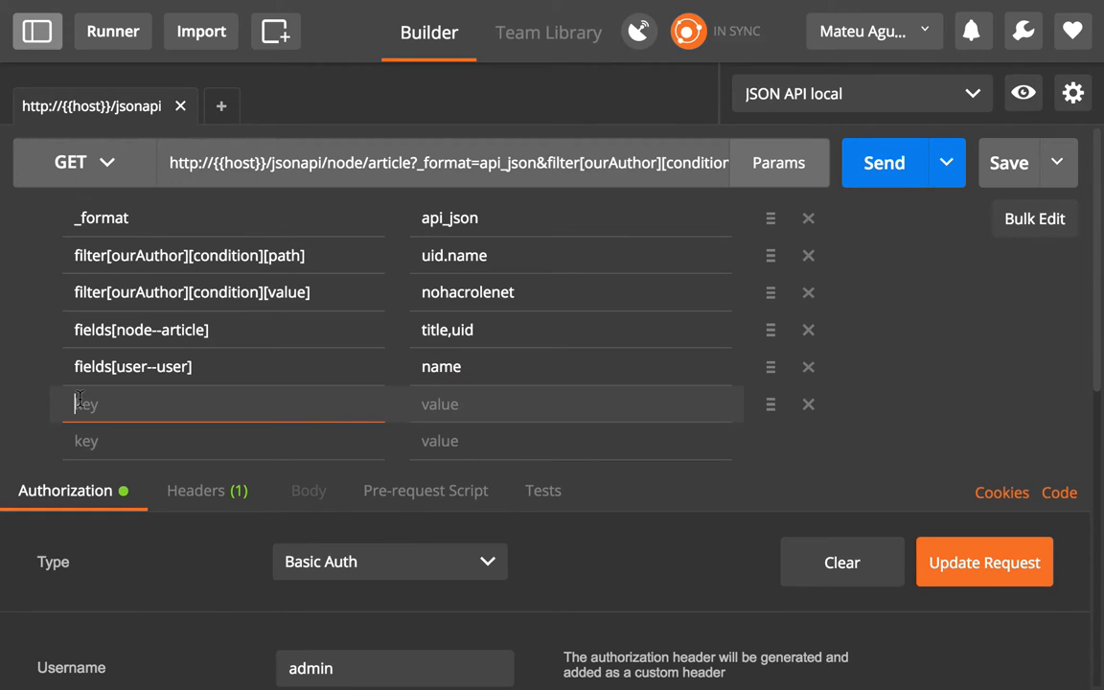
type("include")
key("Tab")
type("u")
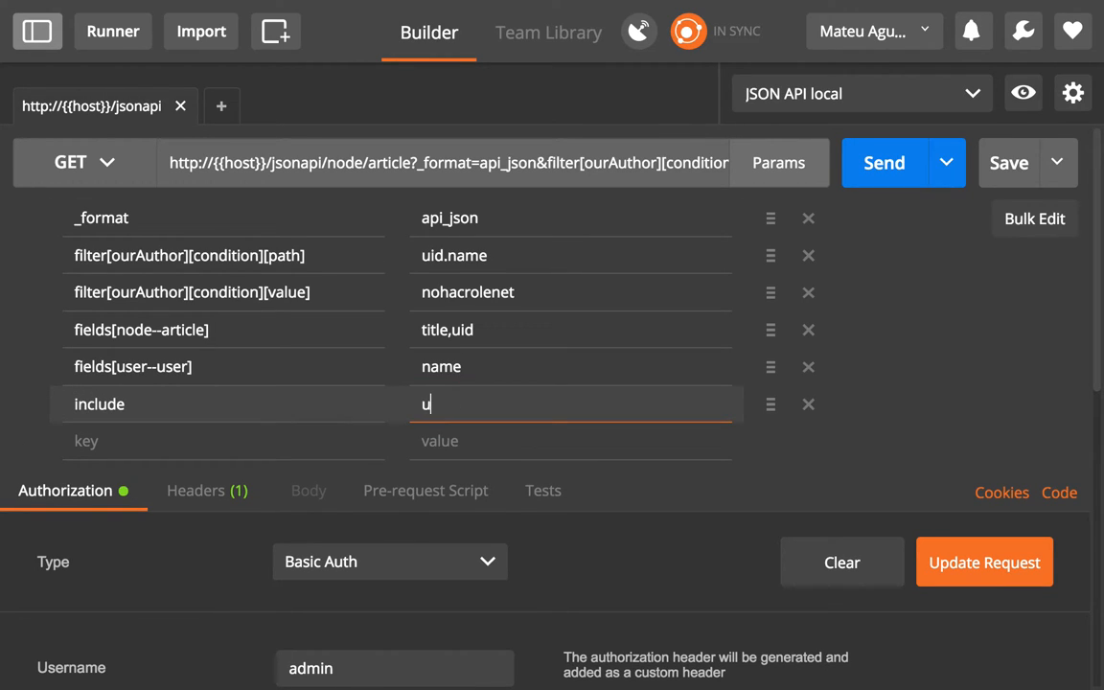
type("u")
type("id")
left_click(214, 405)
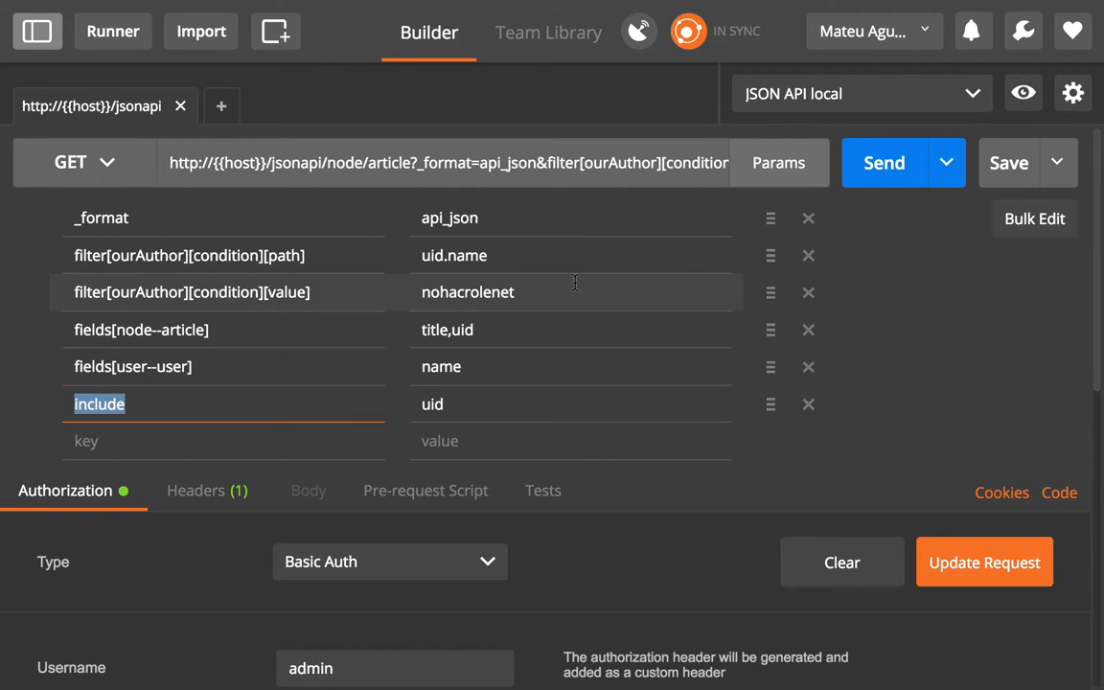
double_click(427, 404)
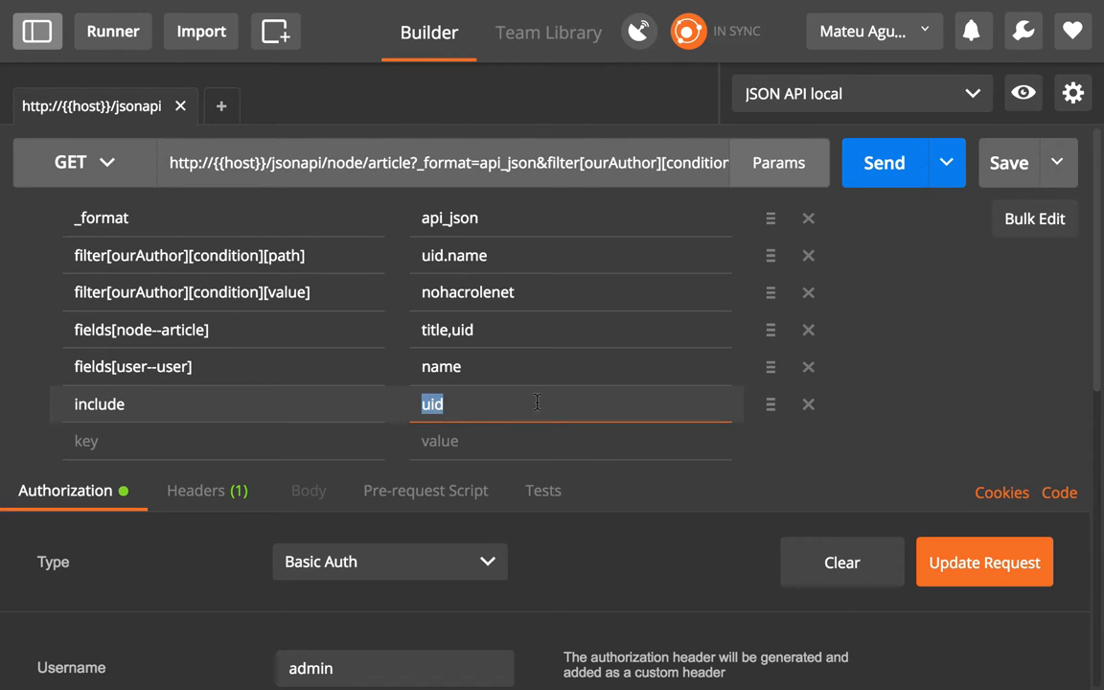
double_click(468, 292)
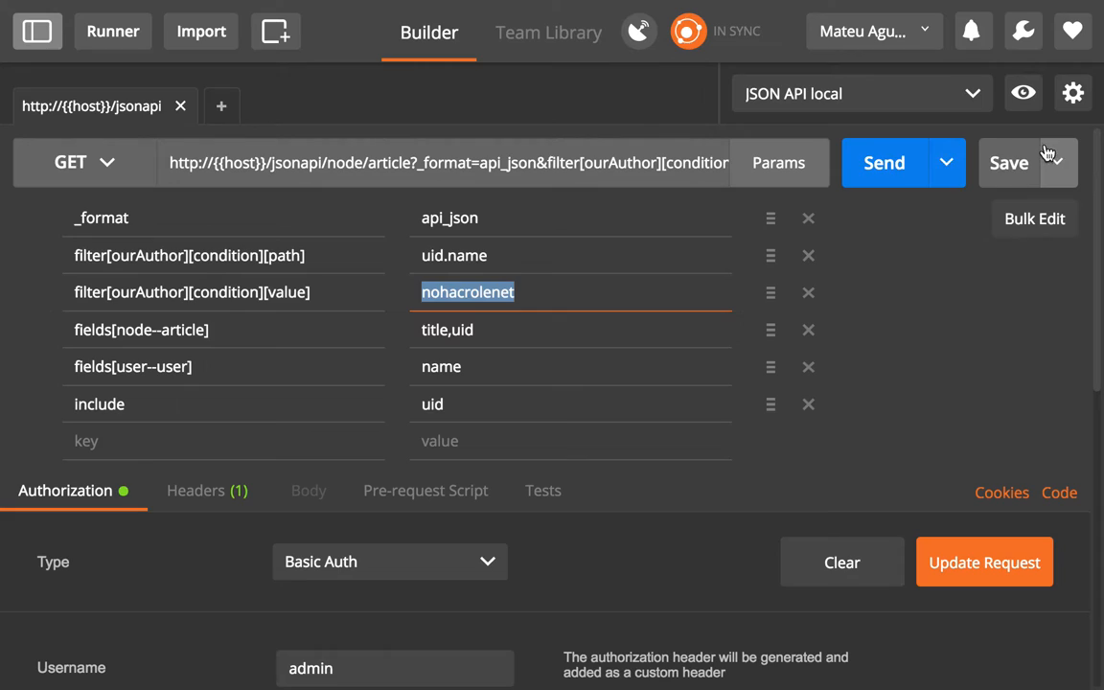
key("ctrl+Return")
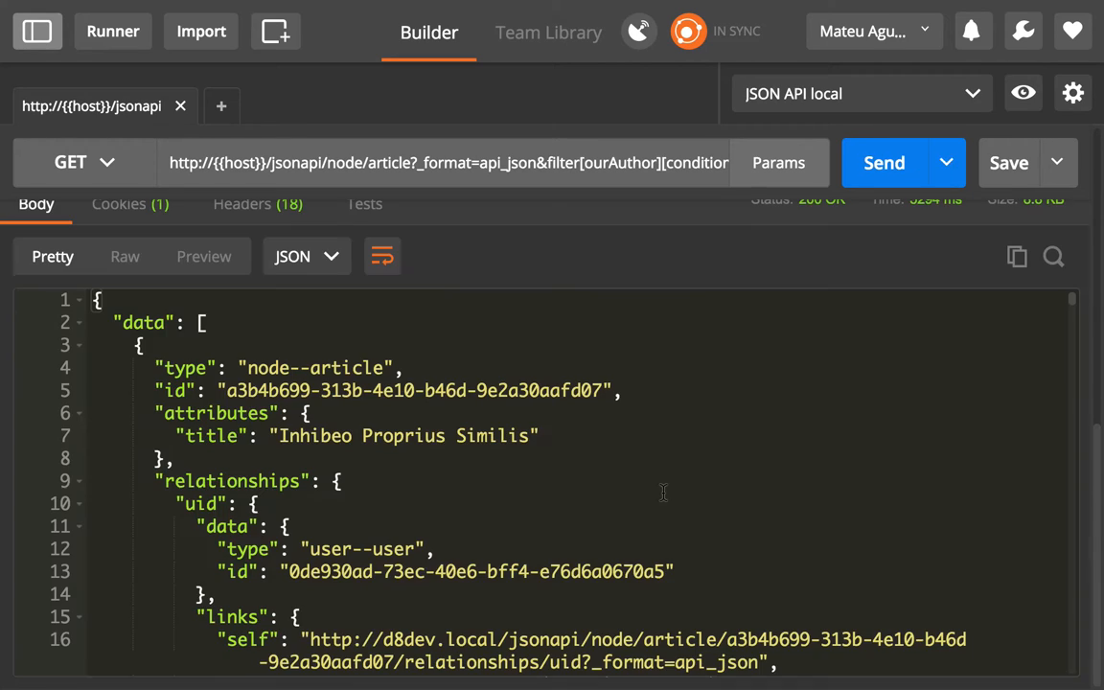
Check the included user object's attributes show the name nohacrolenet
left_click(81, 322)
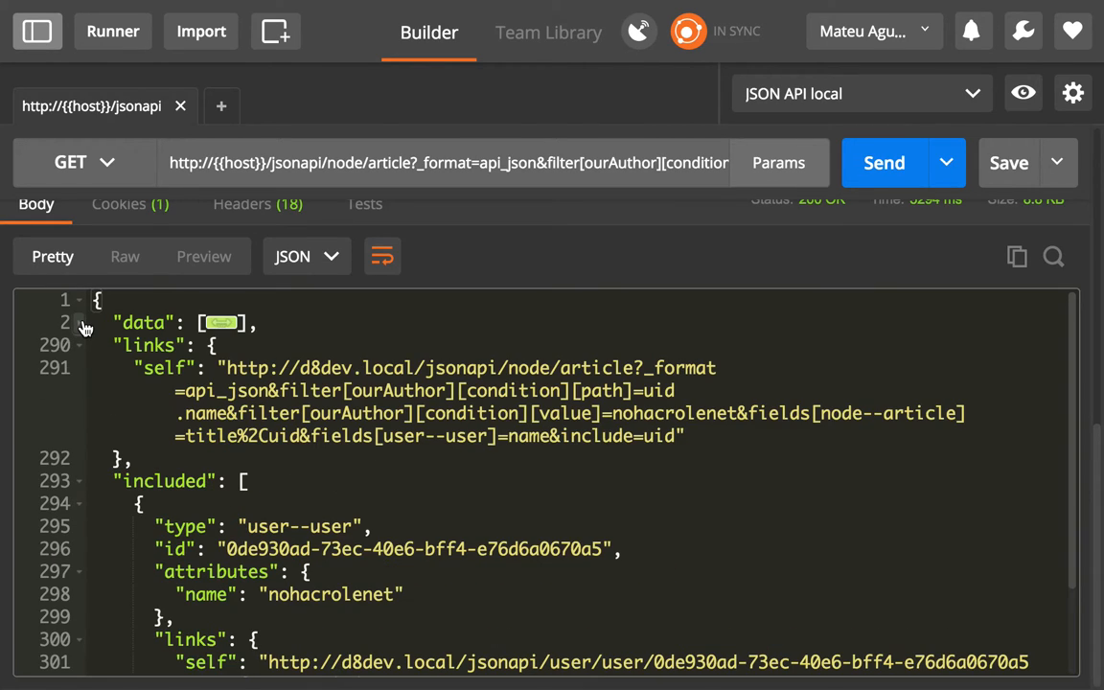
scroll(219, 491, "down", 3)
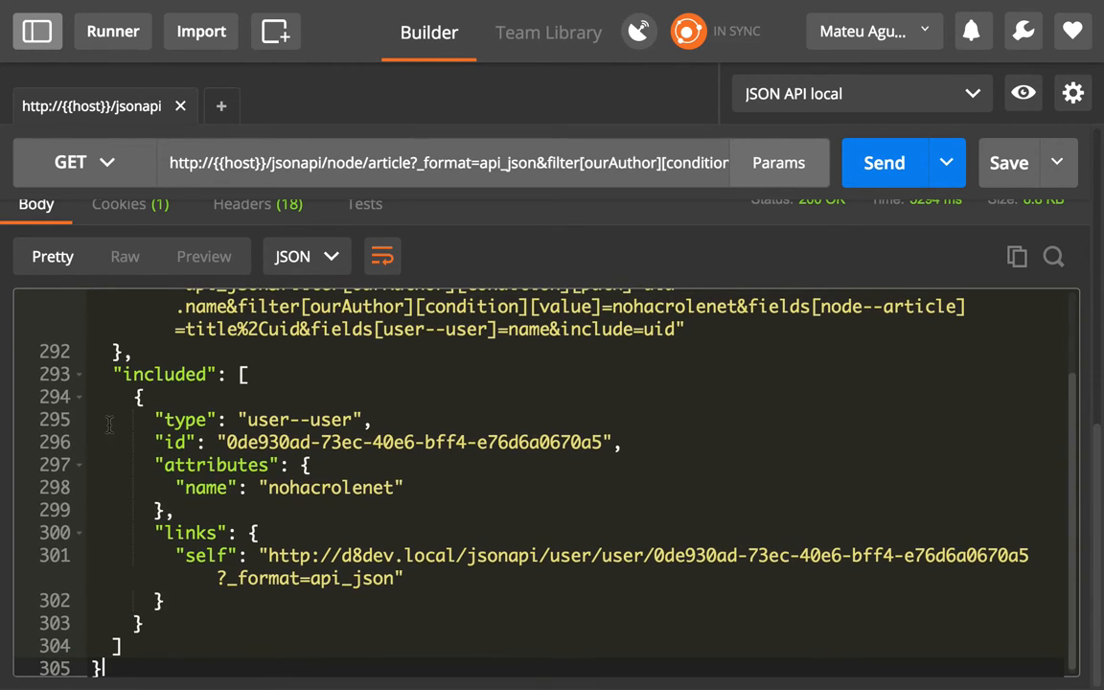
left_click(83, 395)
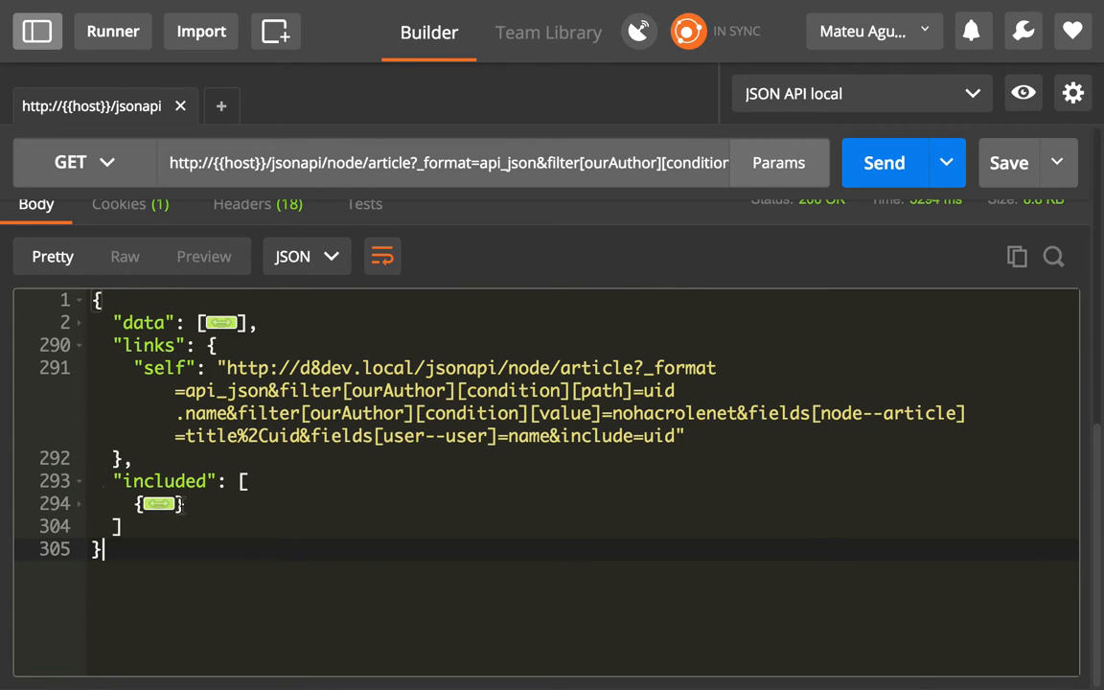
left_click(158, 504)
scroll(141, 504, "down", 2)
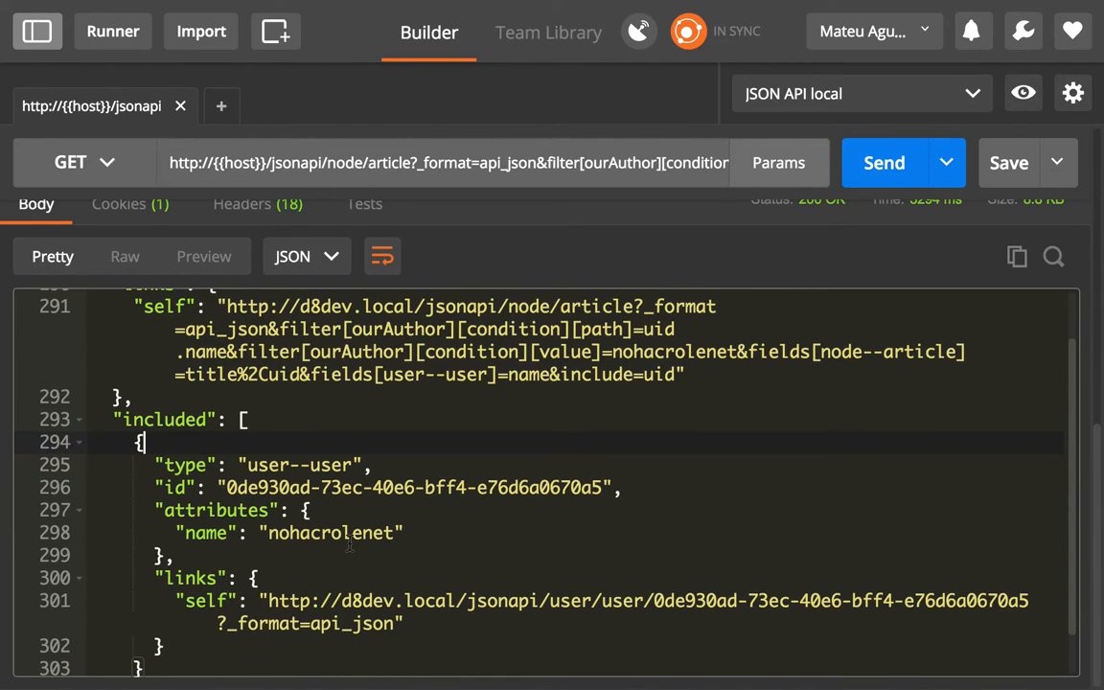
triple_click(230, 509)
left_click_drag(230, 511, 231, 527)
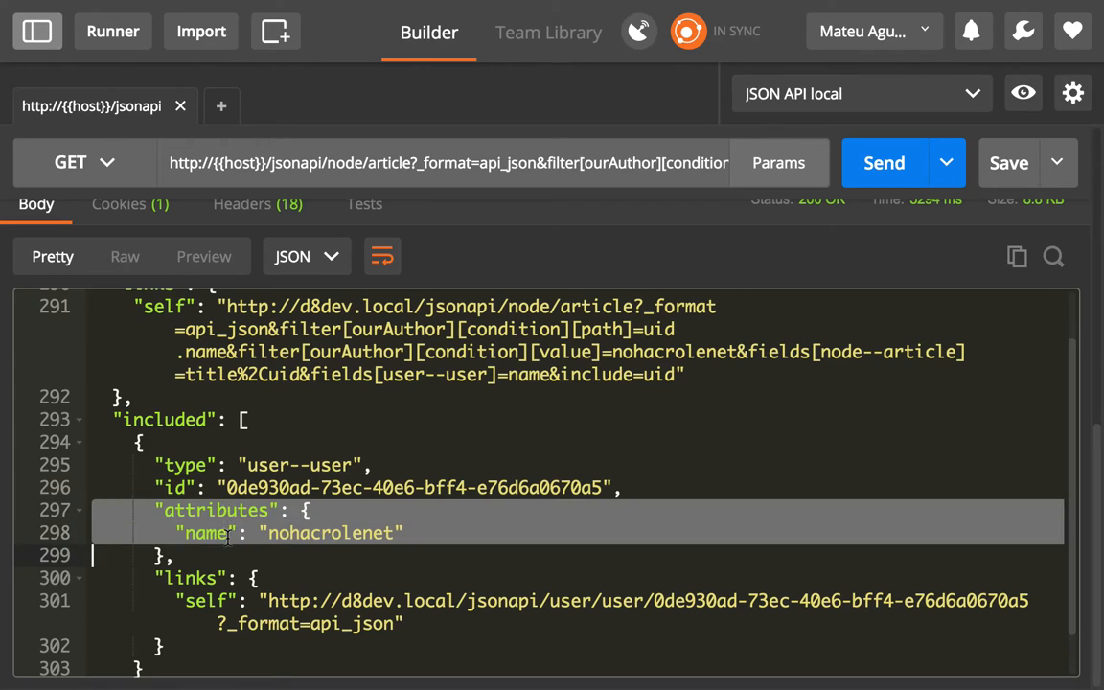
left_click(229, 555)
scroll(230, 479, "up", 2)
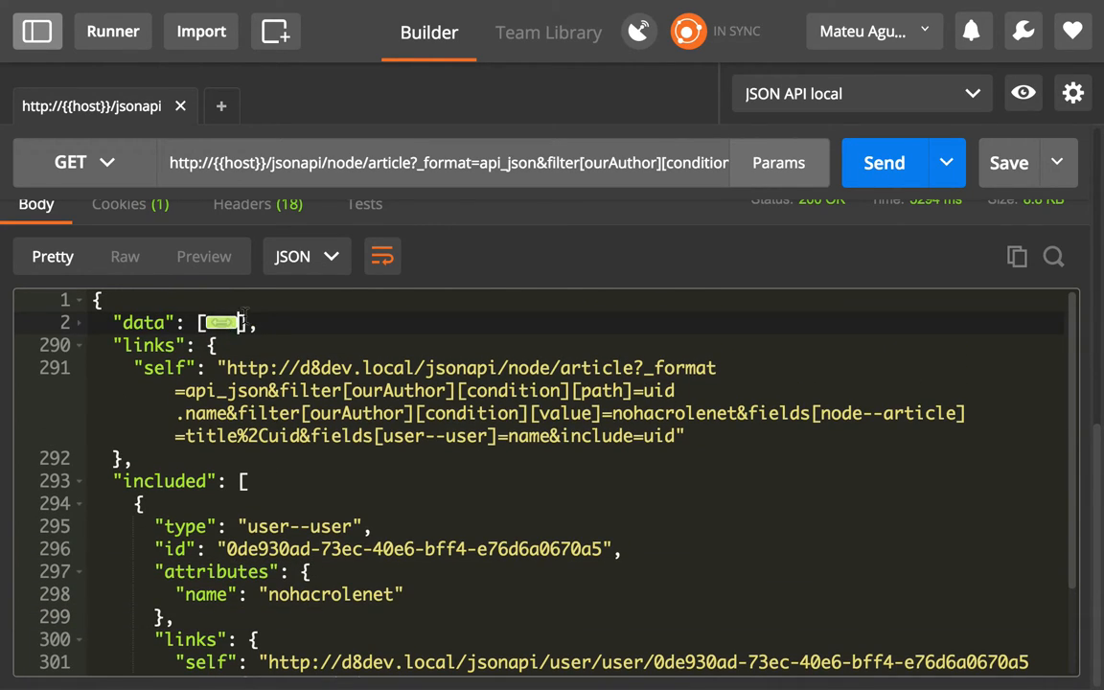
Collapse every article object in the data array for an overview
left_click(220, 322)
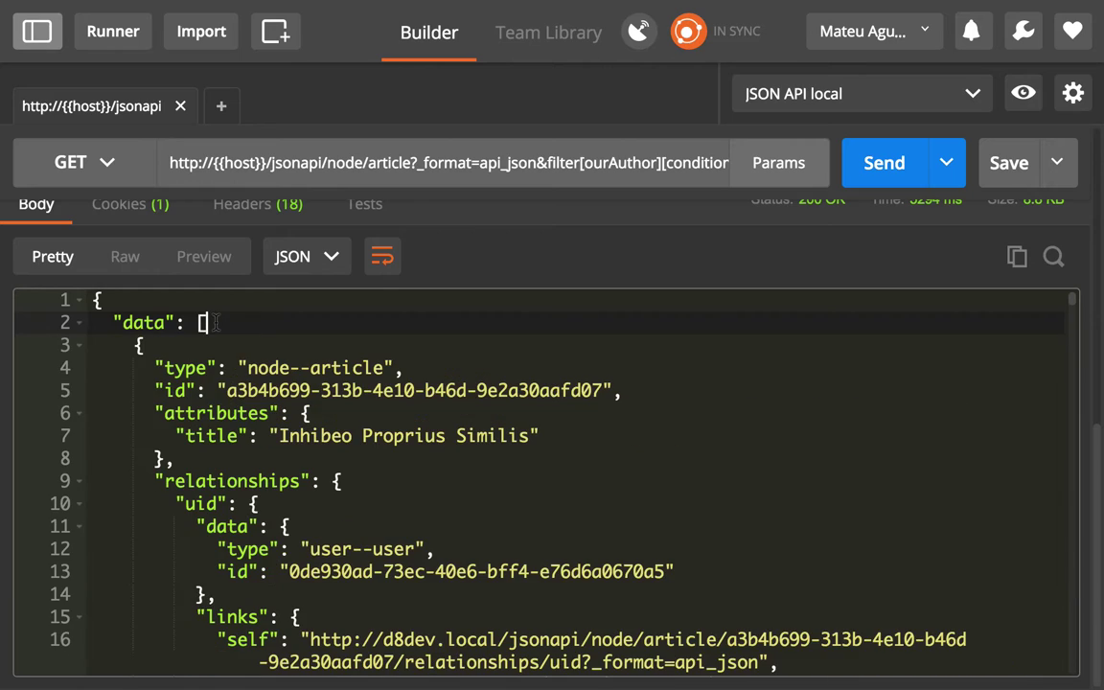
left_click(79, 345)
left_click(79, 367)
left_click(79, 390)
left_click(78, 412)
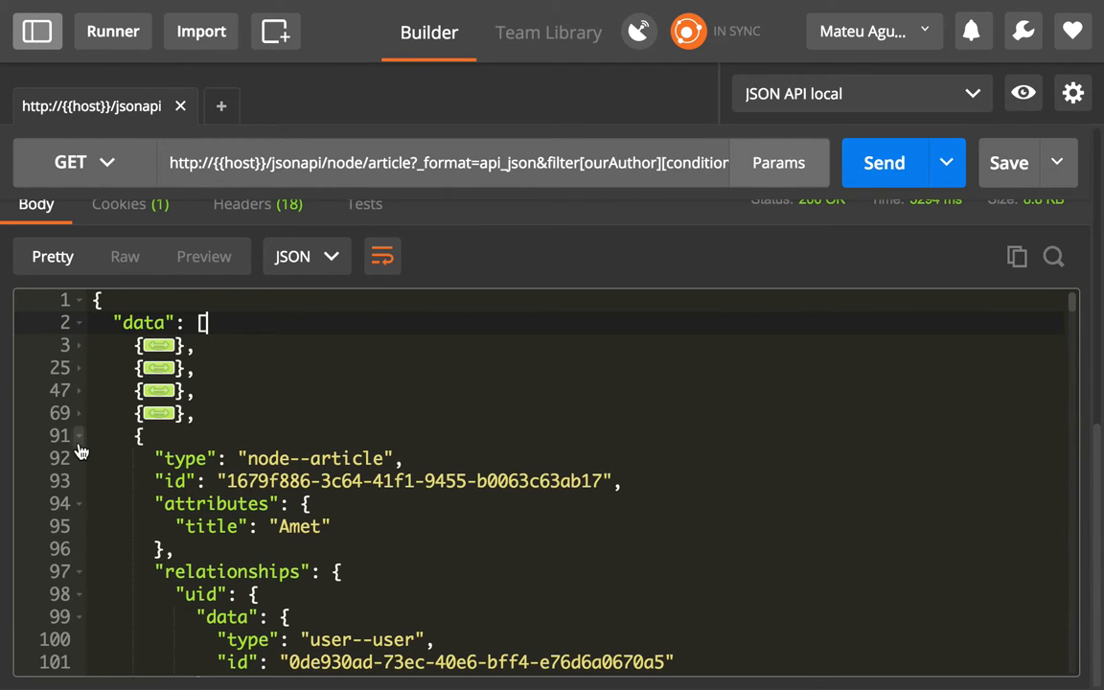
left_click(79, 435)
left_click(78, 458)
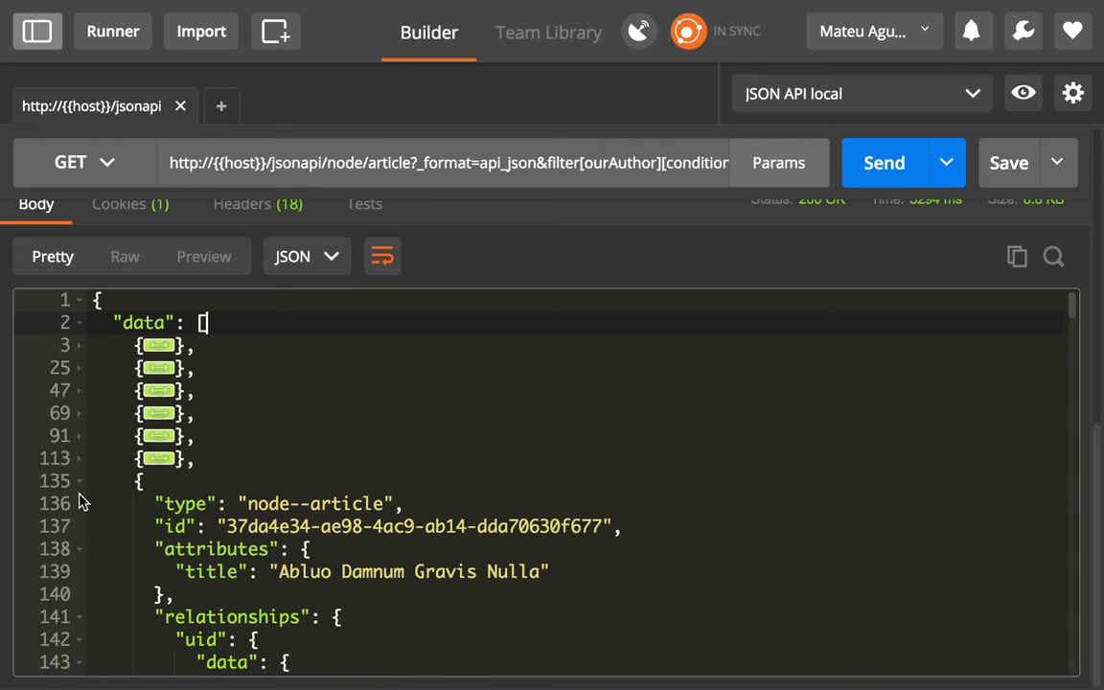
left_click(79, 480)
left_click(78, 503)
left_click(79, 526)
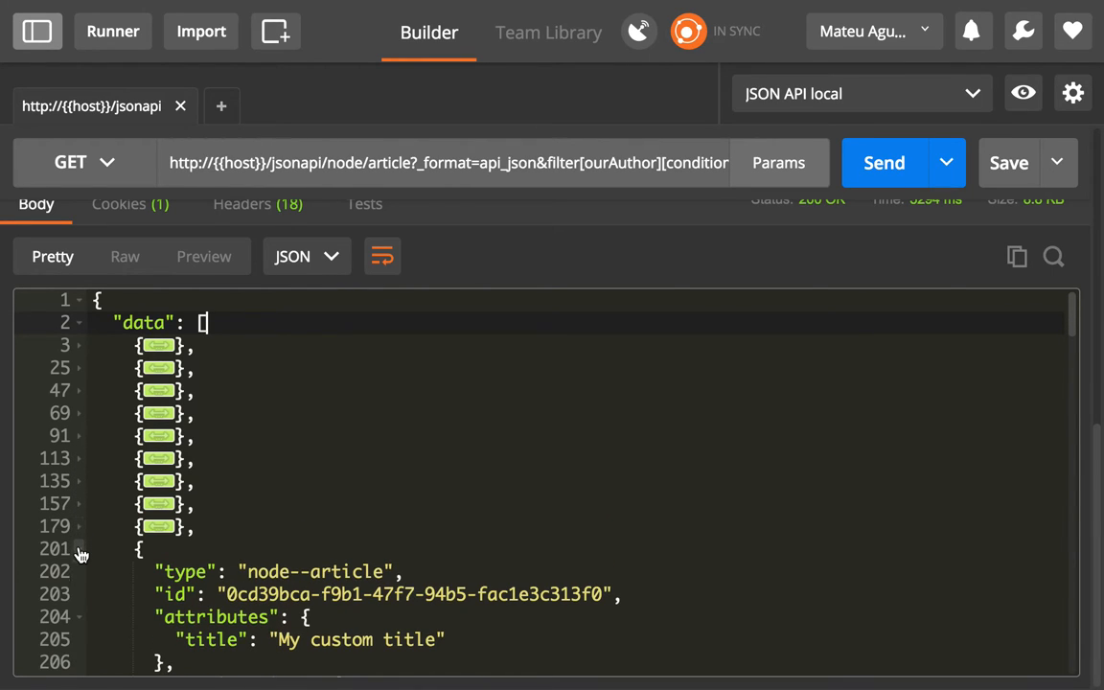
left_click(78, 548)
left_click(78, 571)
left_click(79, 593)
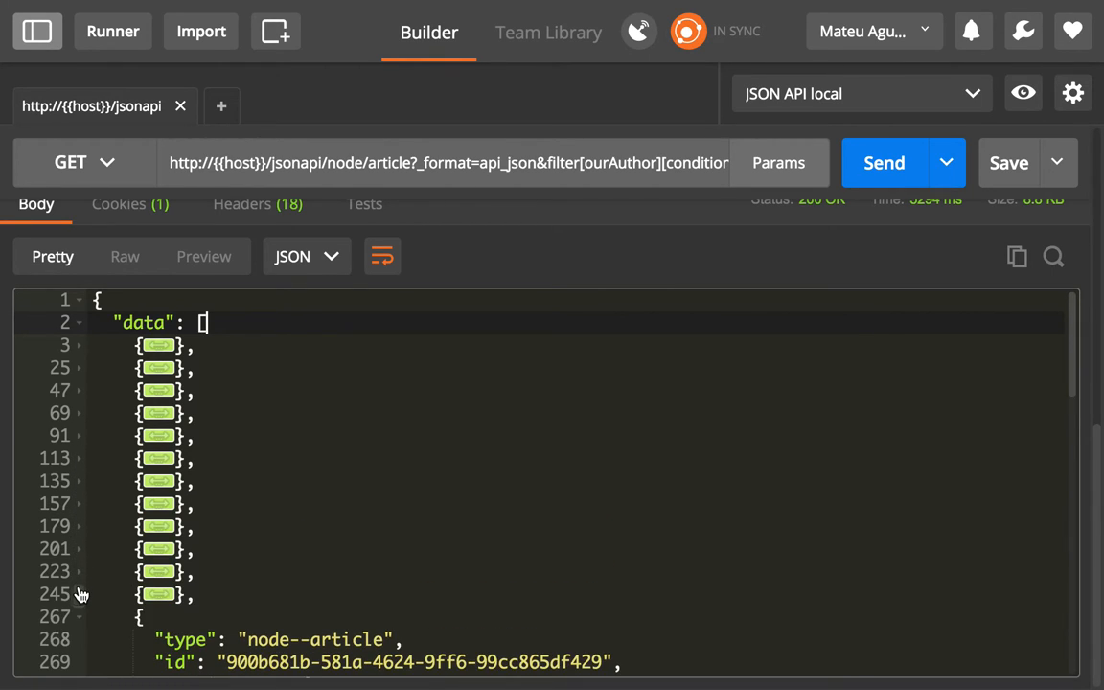
scroll(78, 593, "down", 5)
scroll(79, 593, "down", 5)
scroll(79, 593, "down", 5)
scroll(79, 593, "up", 5)
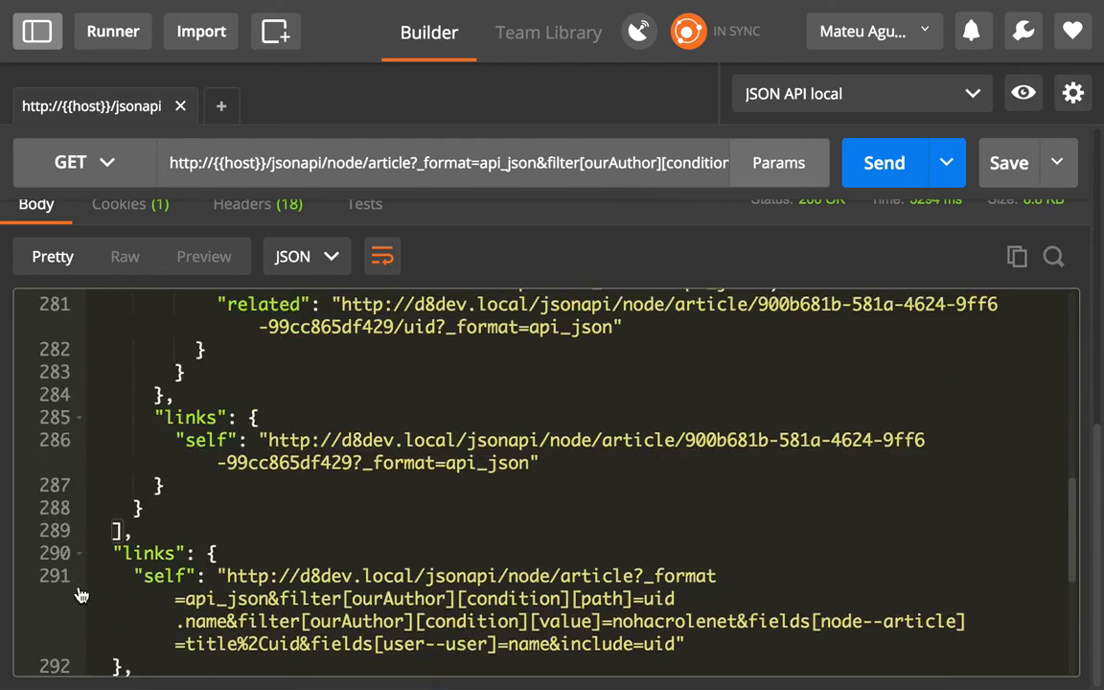
scroll(78, 593, "up", 15)
left_click(79, 616)
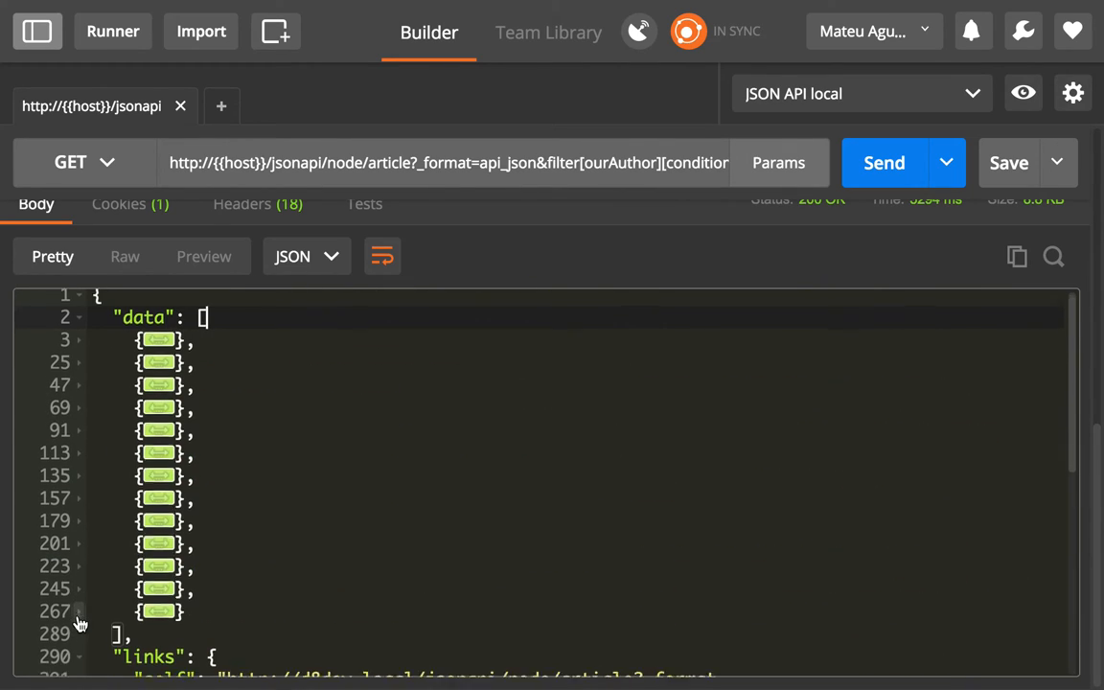
scroll(78, 616, "down", 3)
scroll(79, 621, "up", 3)
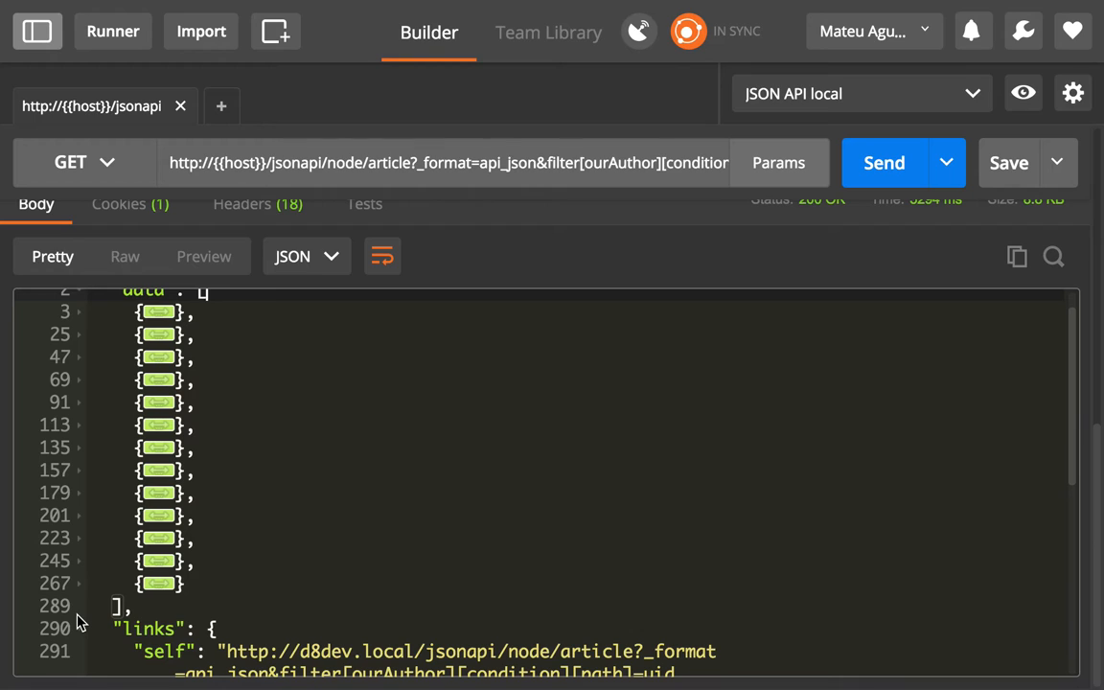
scroll(79, 620, "down", 3)
scroll(79, 621, "down", 3)
scroll(78, 621, "down", 2)
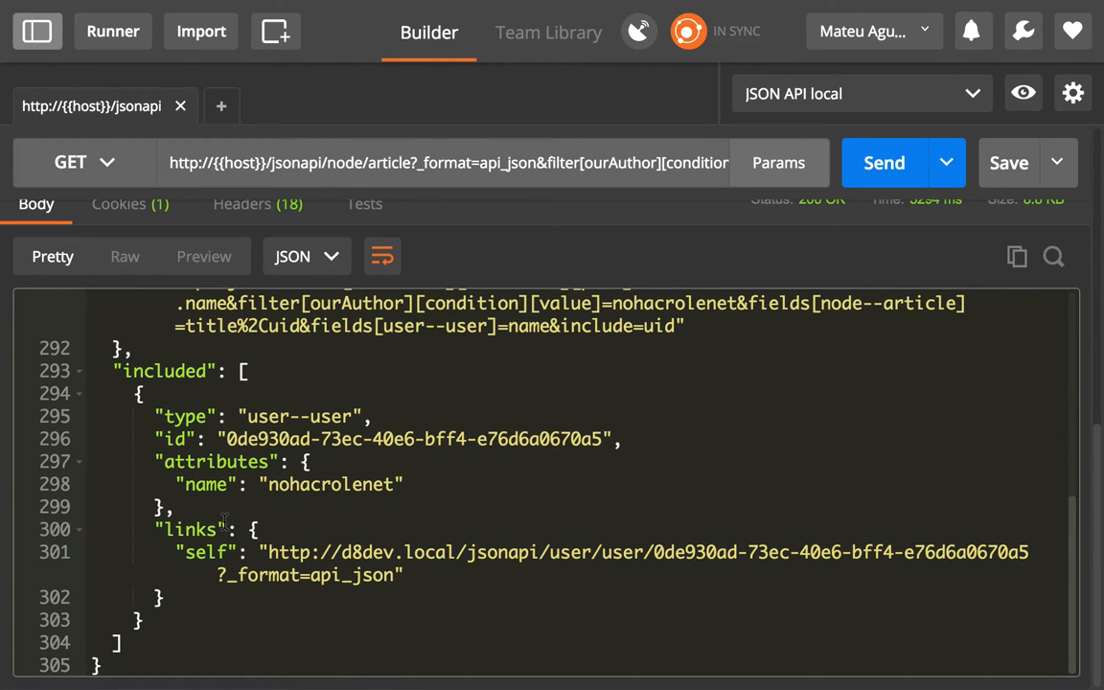
scroll(78, 621, "up", 8)
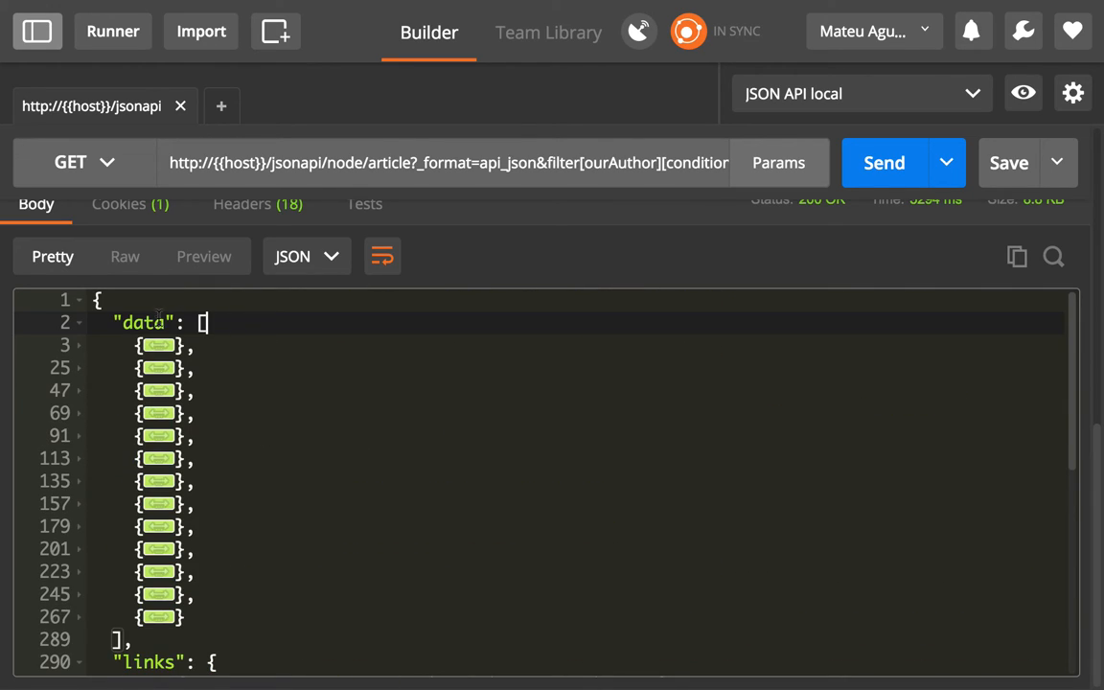
Inspect the first article's title and uid author relationship
left_click(78, 345)
triple_click(300, 436)
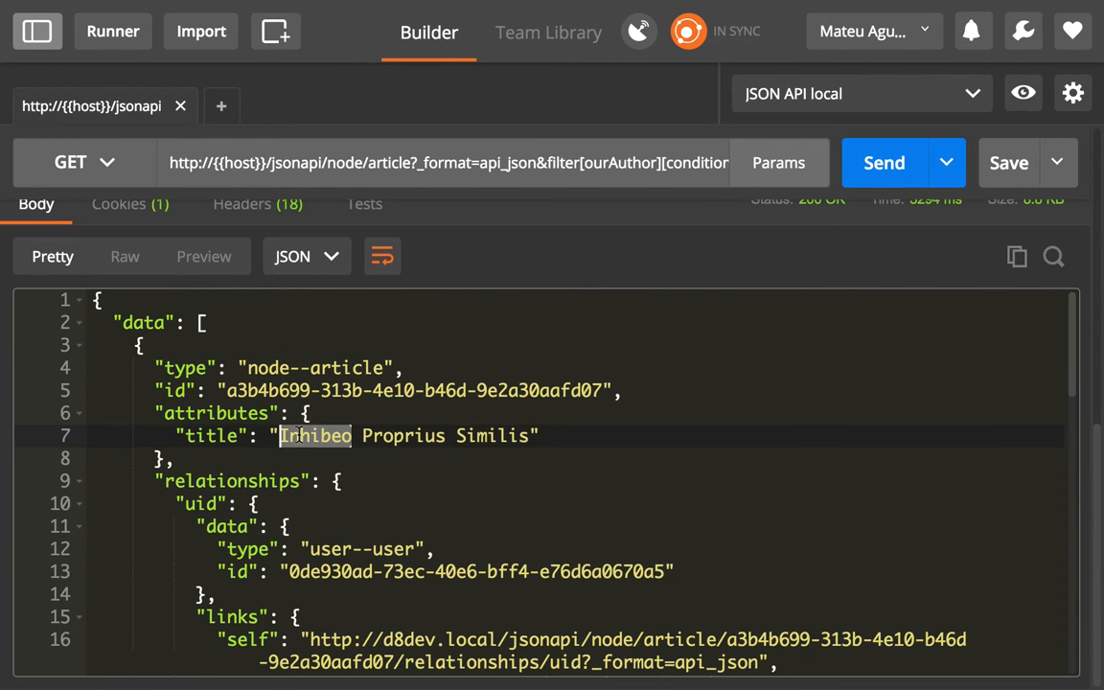
triple_click(222, 504)
scroll(222, 506, "down", 5)
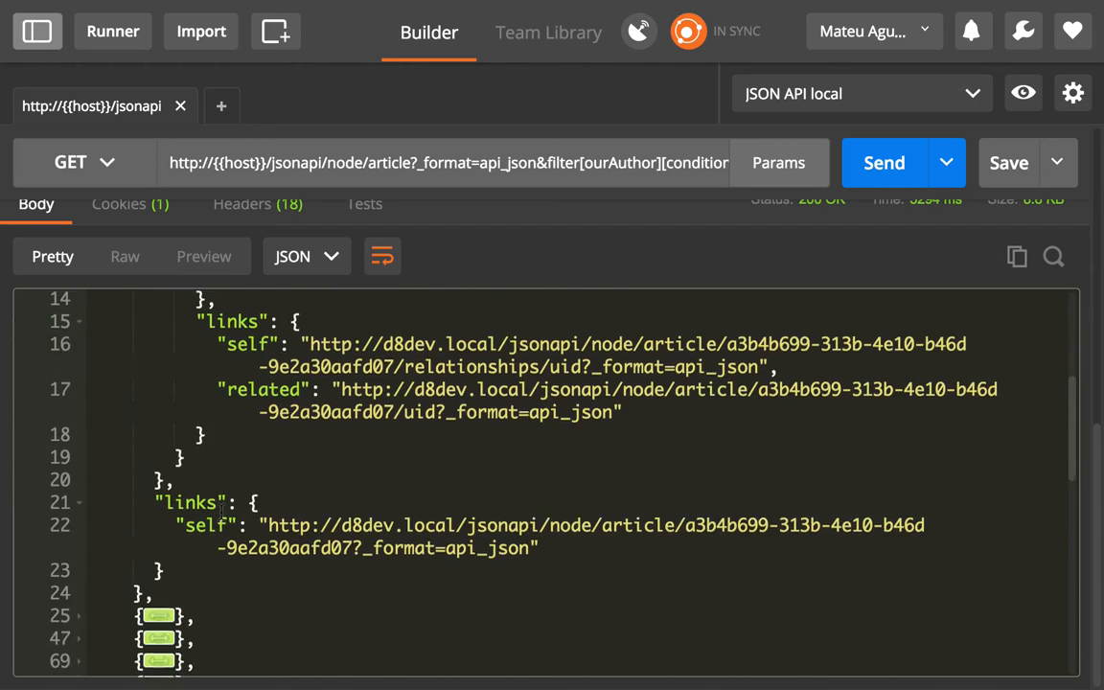
scroll(223, 505, "up", 3)
scroll(222, 506, "up", 1)
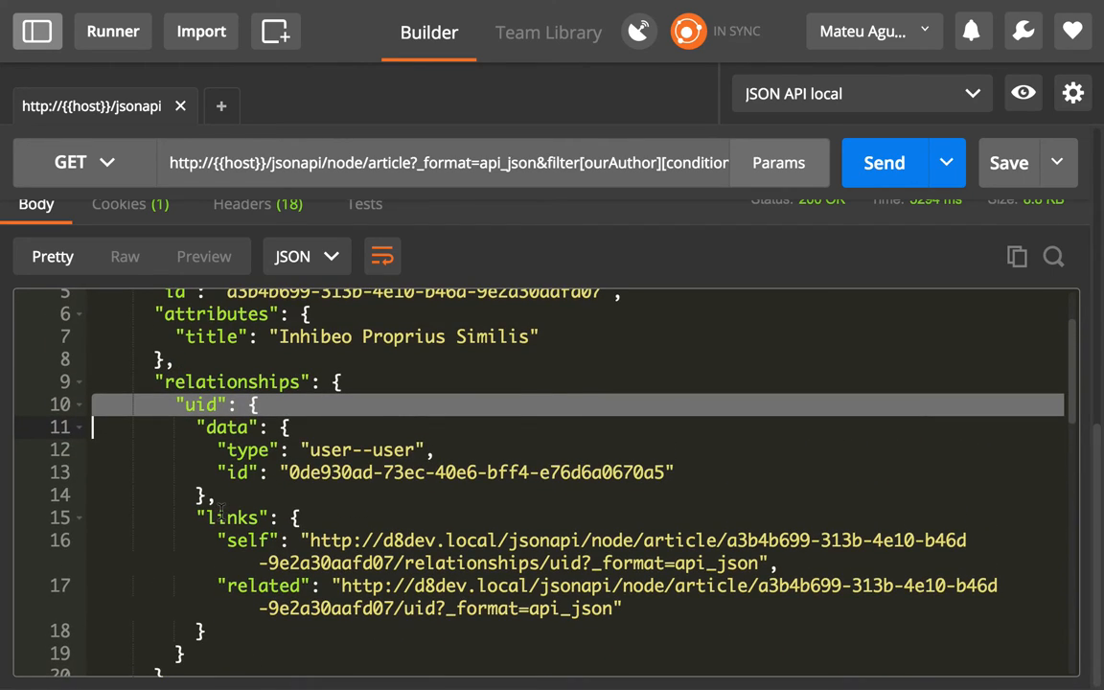
scroll(392, 383, "up", 3)
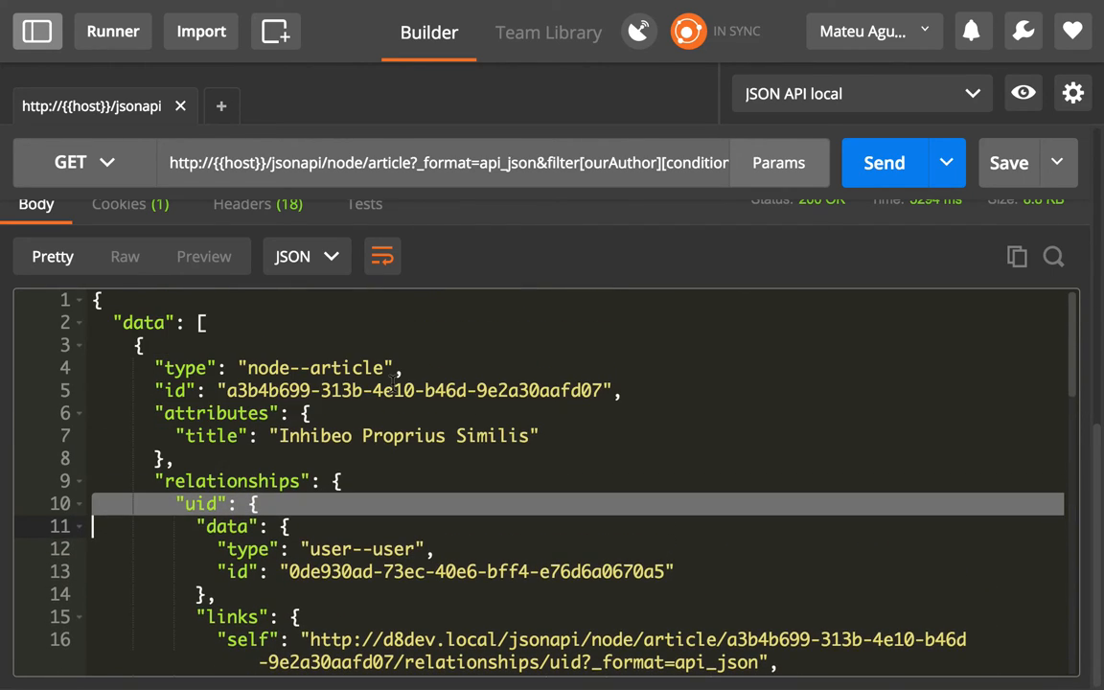
left_click(81, 345)
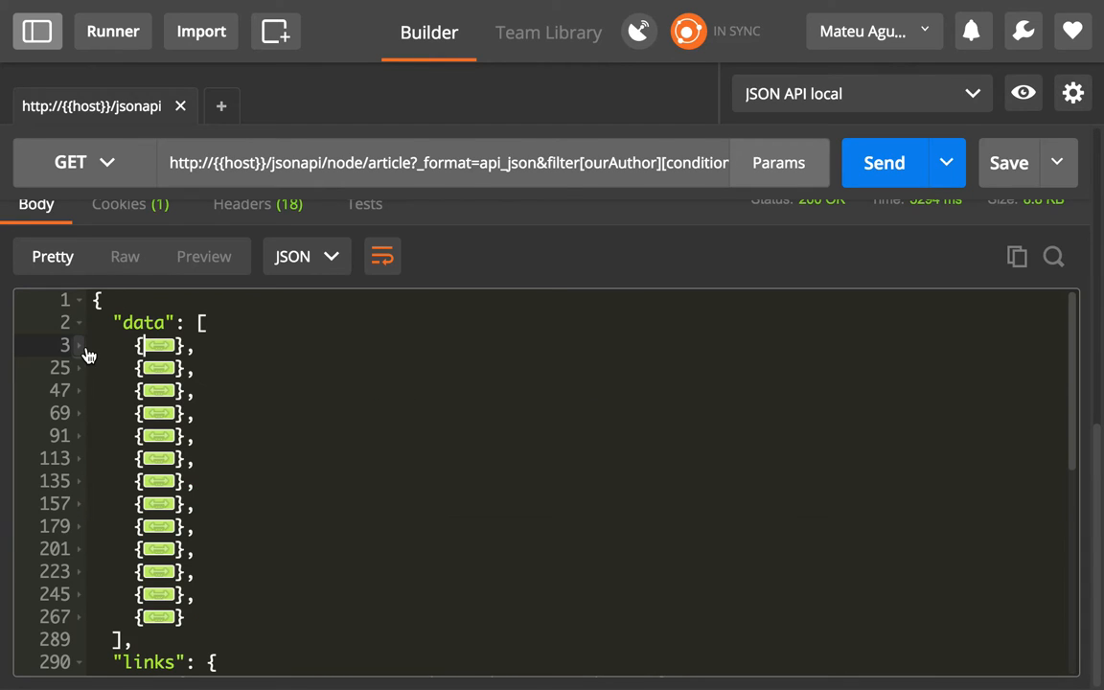
scroll(89, 355, "down", 8)
scroll(89, 355, "down", 3)
scroll(89, 355, "up", 2)
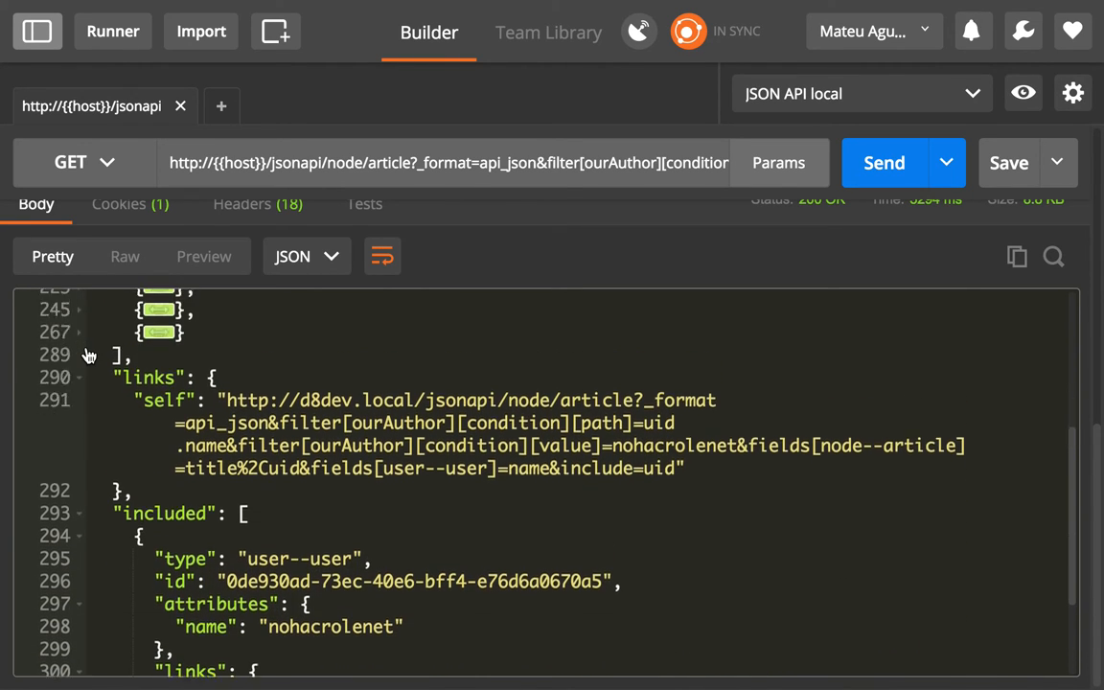
scroll(89, 355, "up", 7)
scroll(383, 479, "down", 5)
scroll(384, 479, "up", 6)
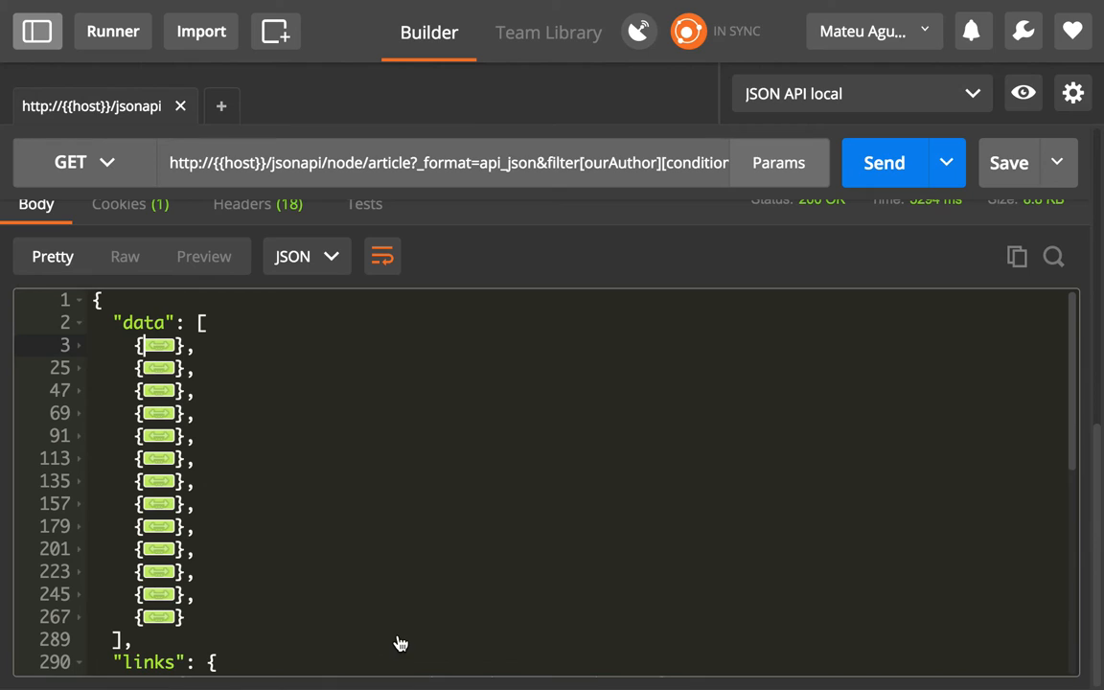
scroll(551, 276, "up", 3)
scroll(551, 276, "up", 4)
type("uid,")
Change include to uid,uid.user_picture and resend the request
left_click(525, 403)
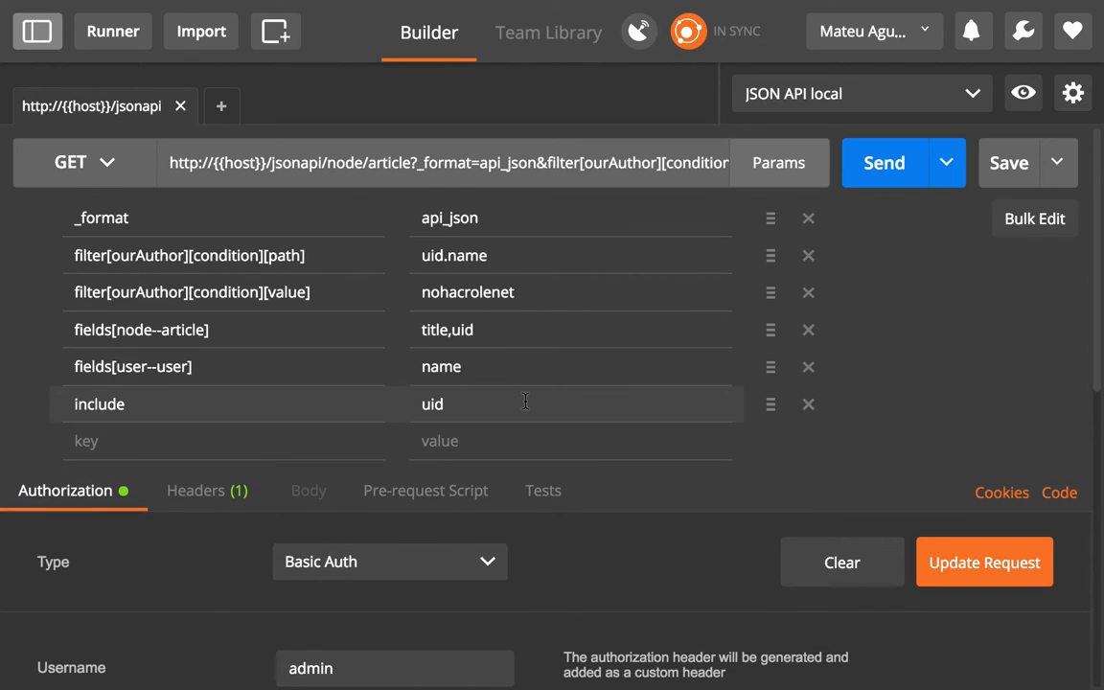
type(",uid.us")
type("er_pic")
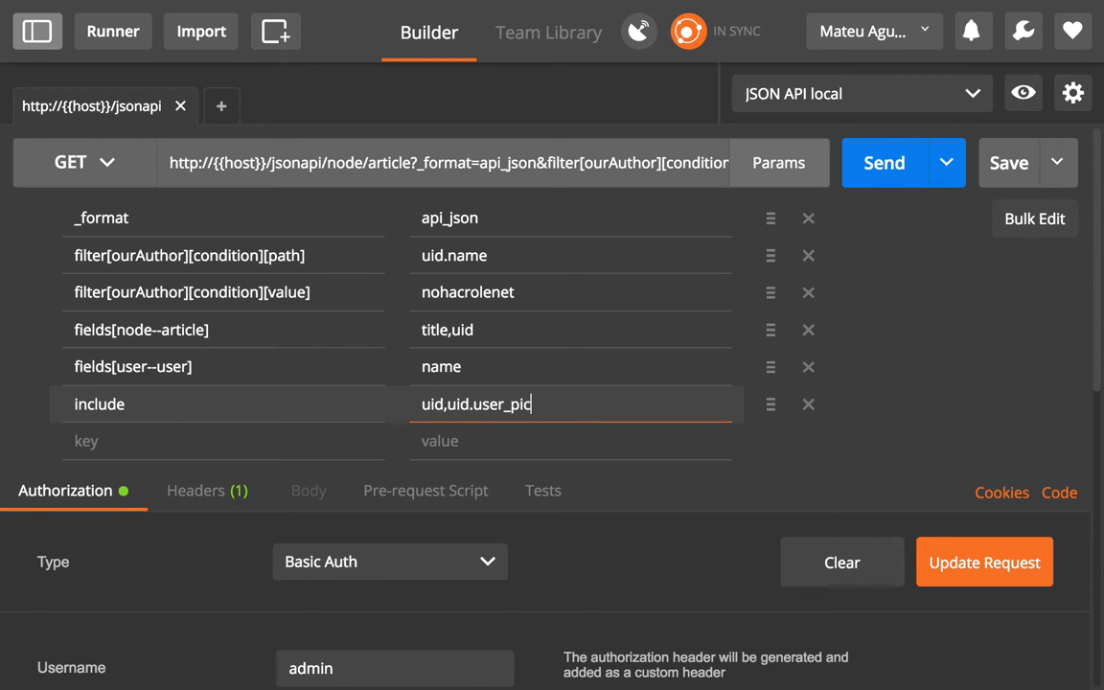
type("ture")
key("Return")
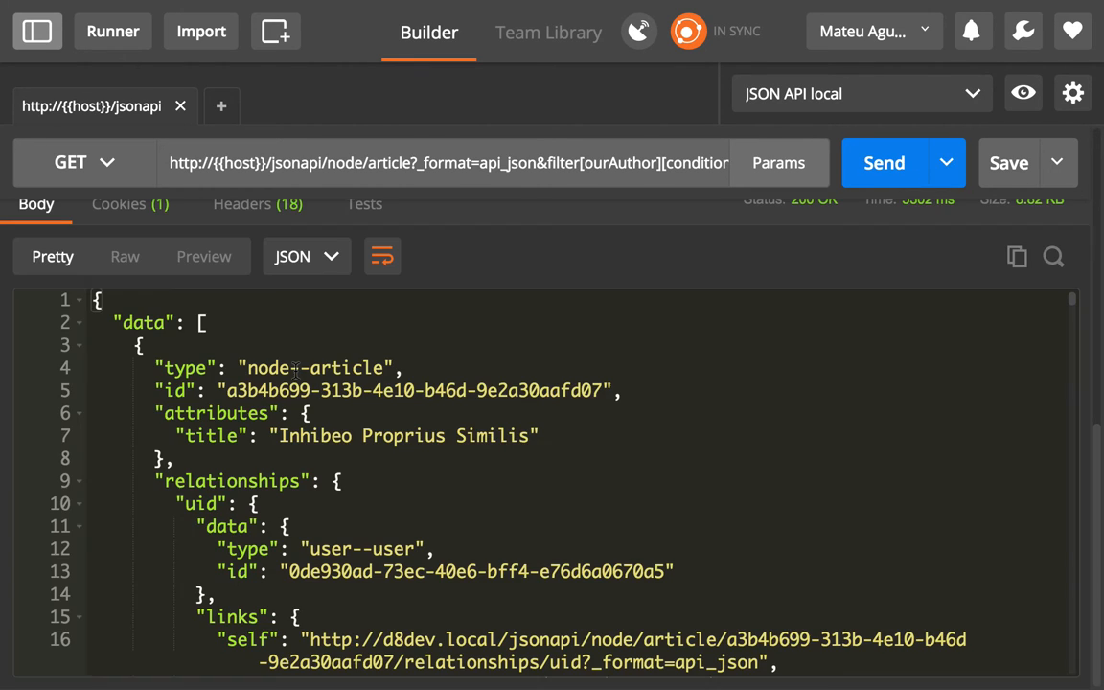
scroll(295, 368, "down", 15)
scroll(295, 368, "down", 15)
scroll(295, 367, "down", 10)
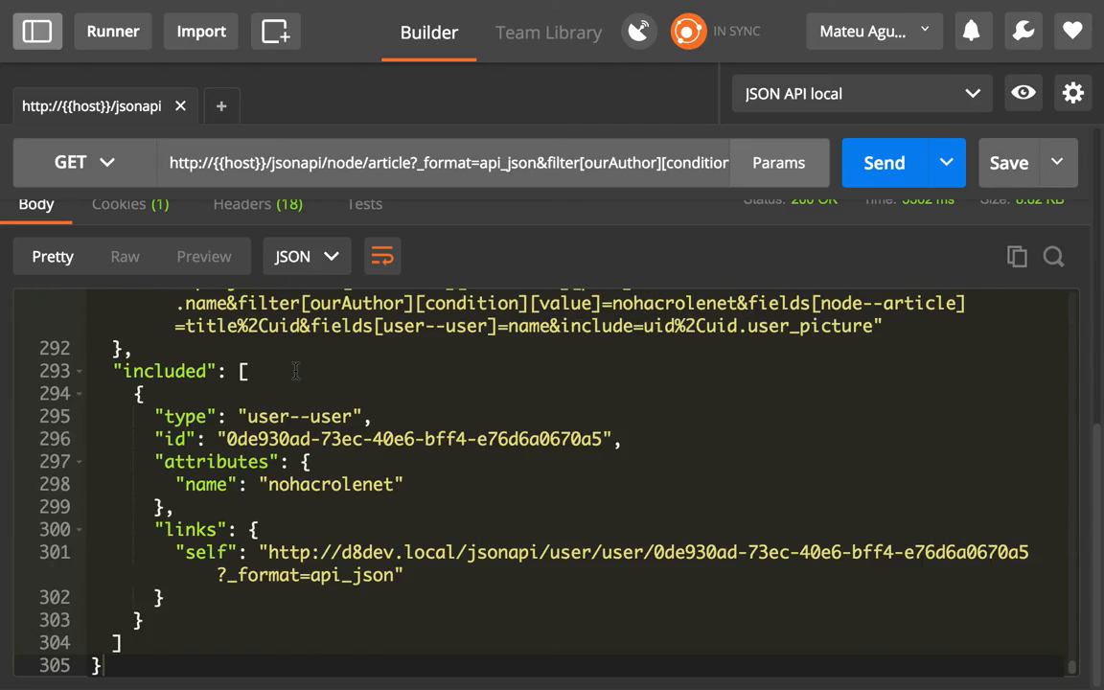
scroll(295, 368, "up", 1)
scroll(295, 368, "down", 5)
scroll(295, 370, "up", 4)
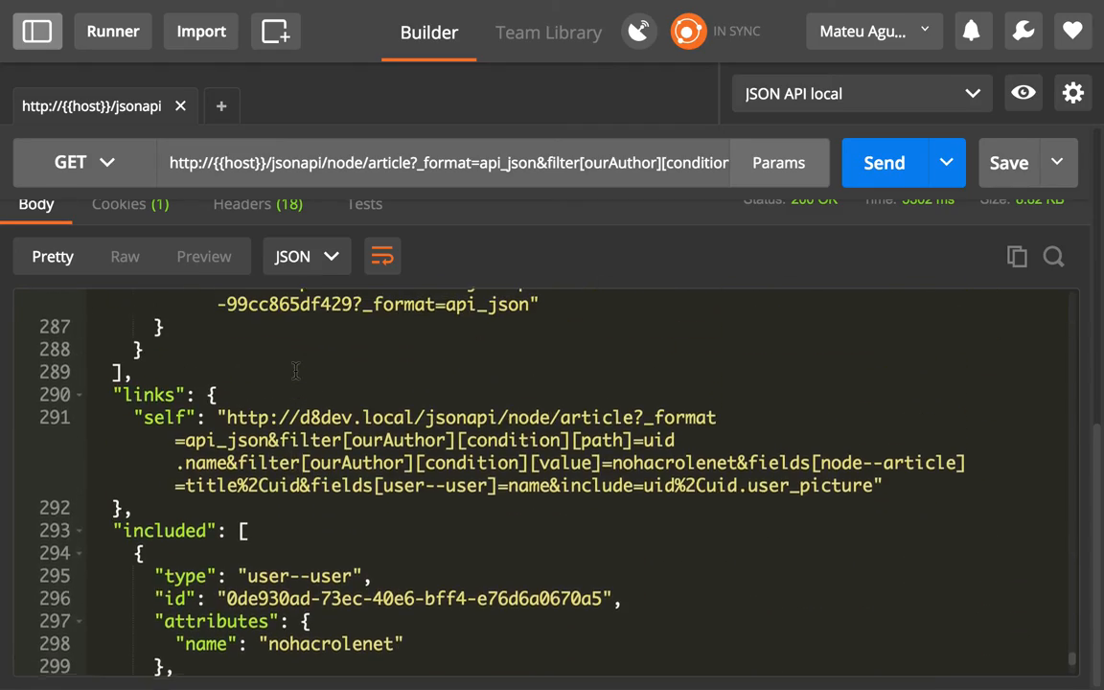
scroll(295, 371, "up", 15)
scroll(295, 371, "up", 15)
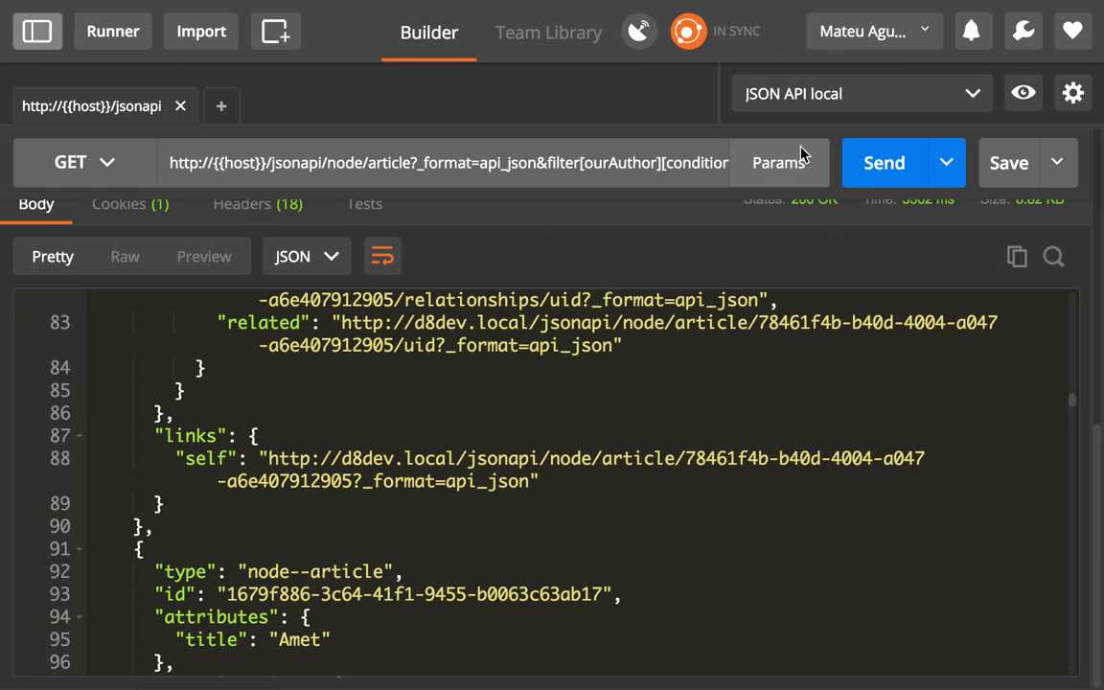
scroll(307, 287, "up", 10)
scroll(715, 271, "up", 5)
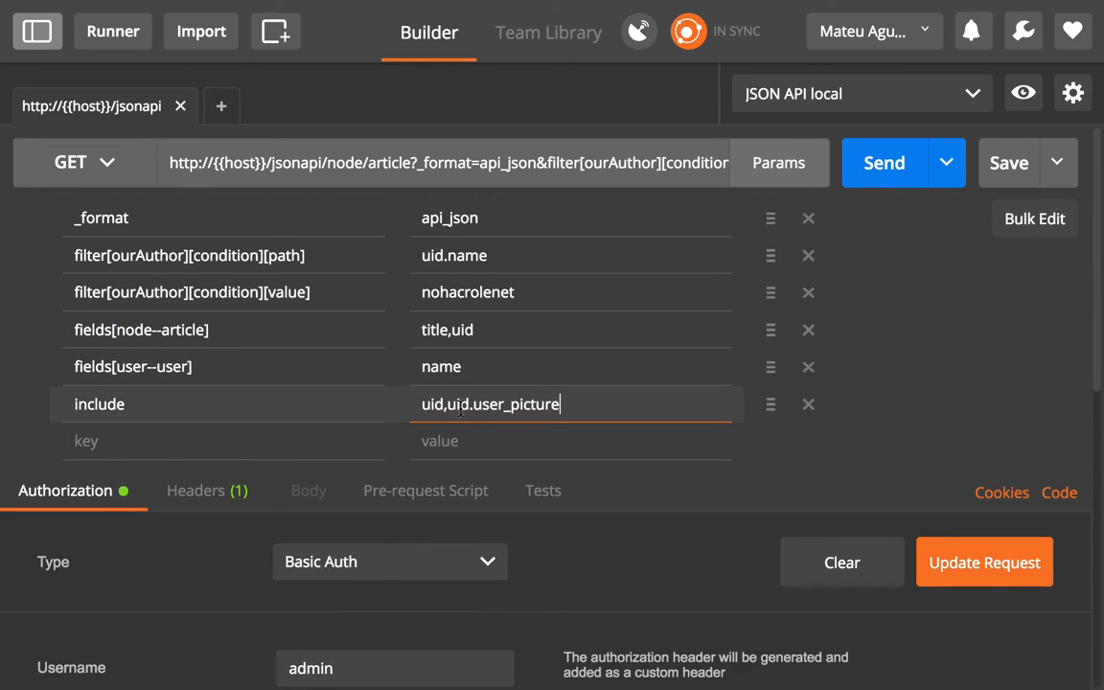
Paste user_picture into fields[user--user] so it reads name,user_picture, and resend the request
left_click_drag(559, 403, 476, 403)
key("super+c")
left_click(463, 367)
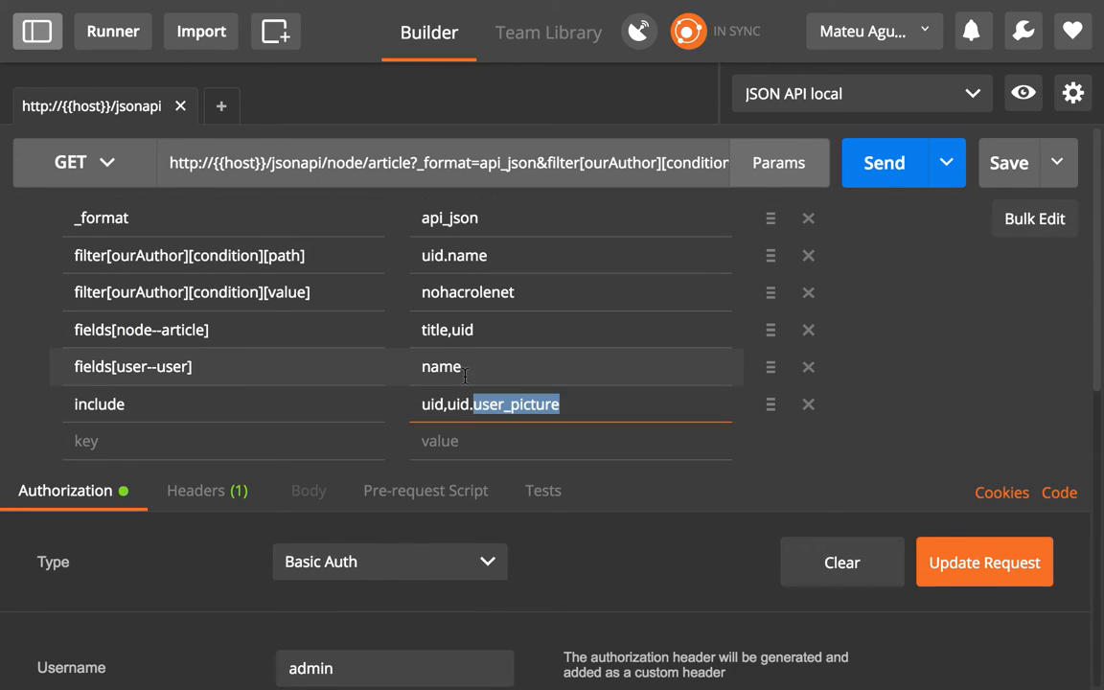
type(",")
key("super+v")
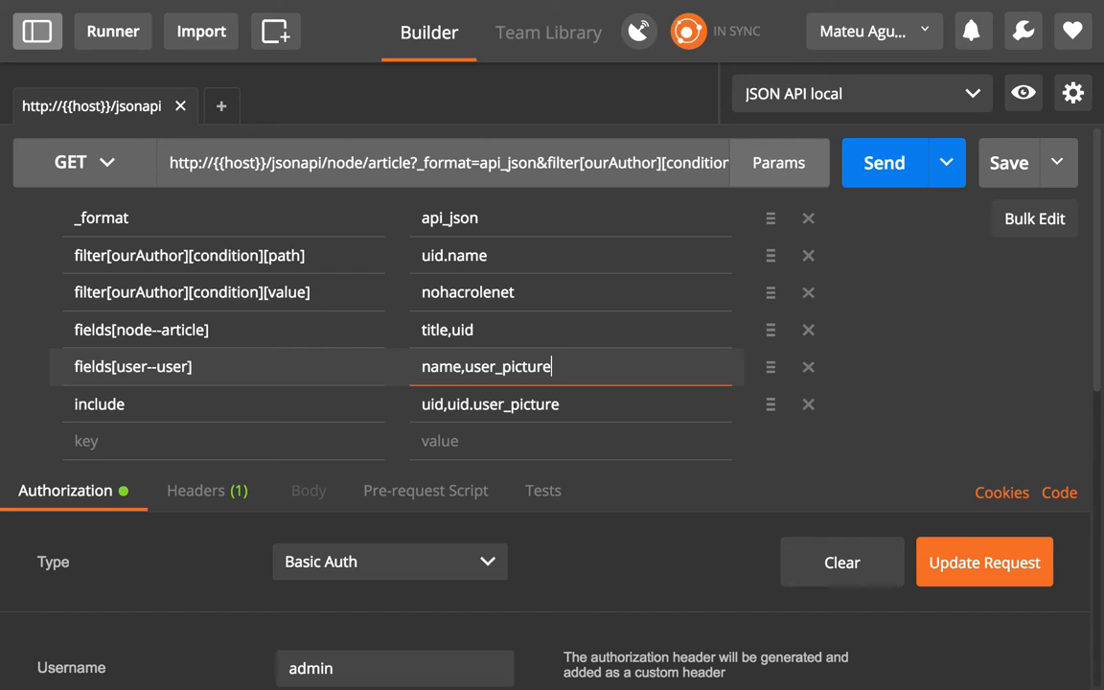
left_click_drag(75, 367, 191, 366)
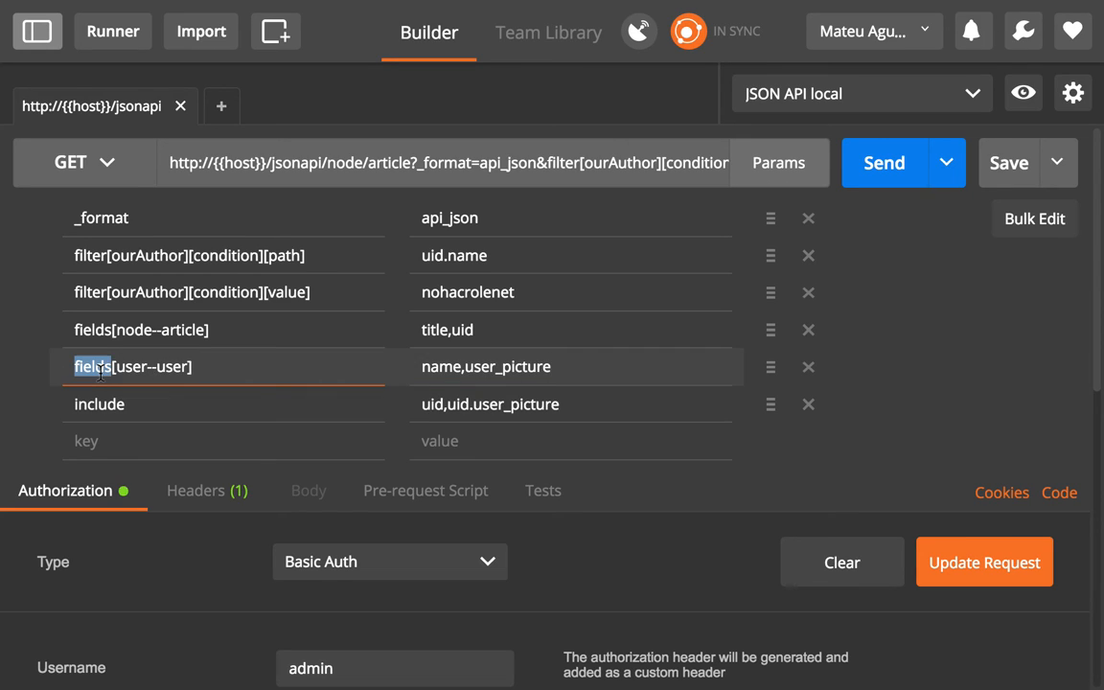
left_click(879, 173)
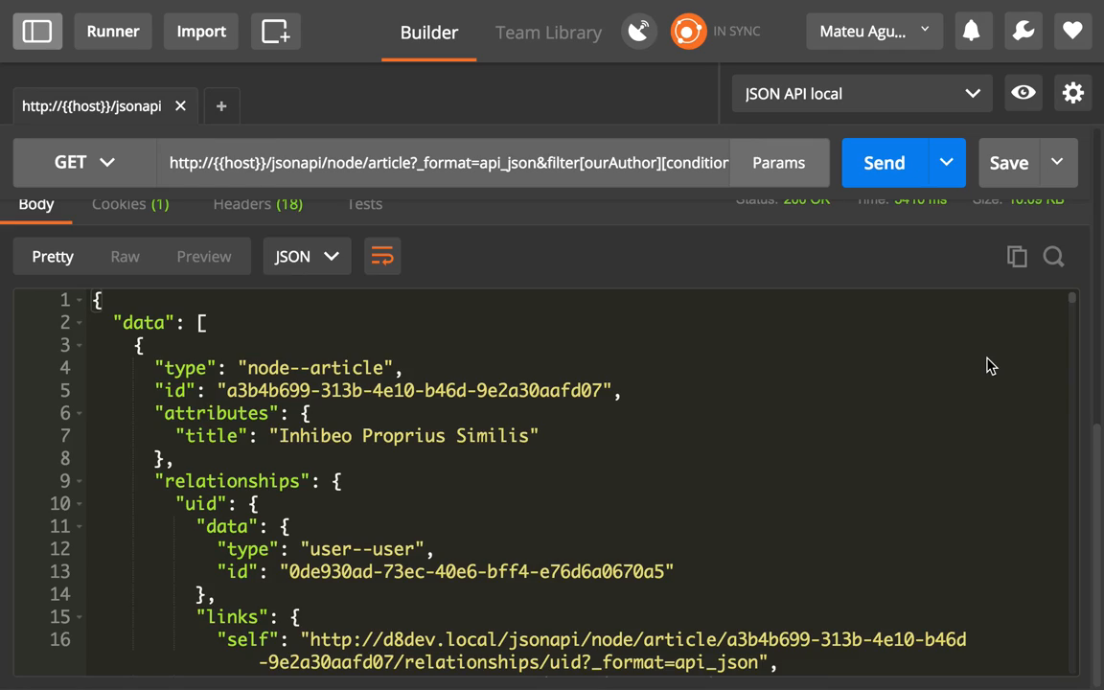
scroll(991, 365, "down", 5)
scroll(990, 365, "down", 15)
scroll(991, 365, "up", 2)
scroll(991, 365, "up", 2)
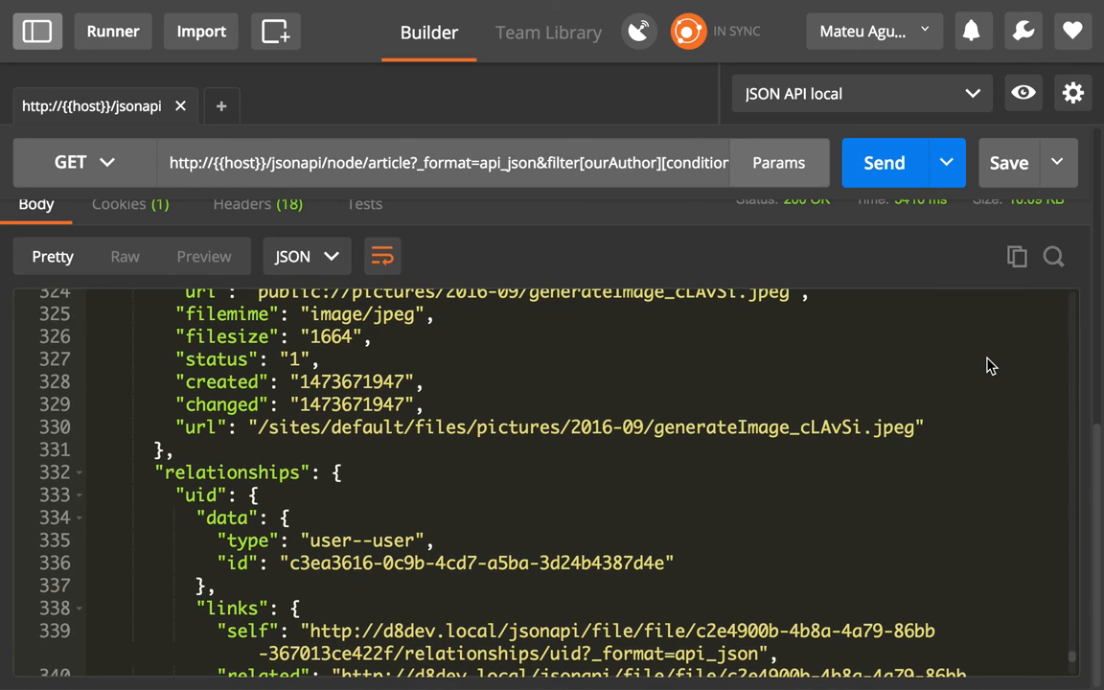
scroll(991, 365, "up", 2)
scroll(990, 365, "up", 3)
scroll(991, 365, "up", 3)
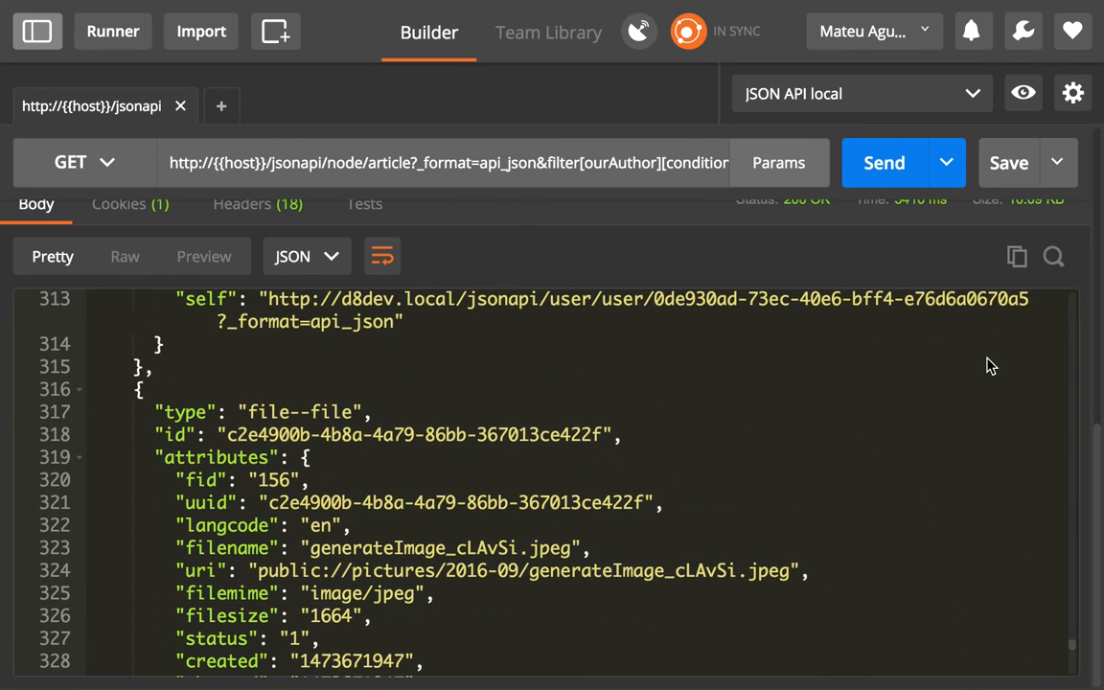
Highlight the included file--file item type in the new response
left_click_drag(247, 411, 349, 412)
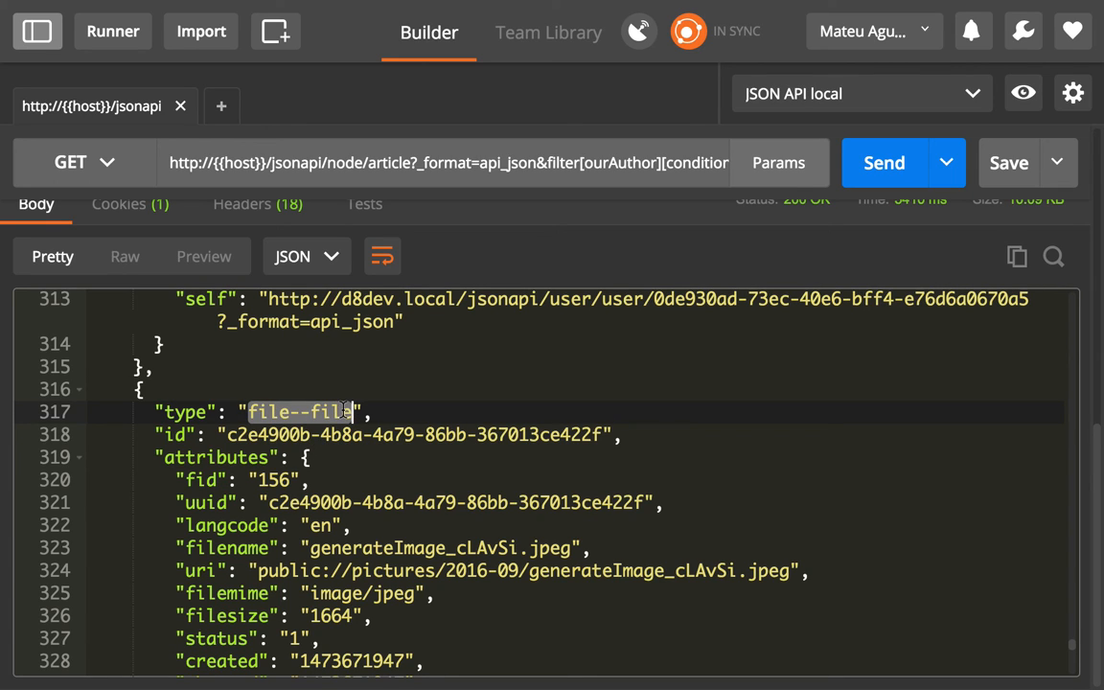
scroll(728, 257, "up", 5)
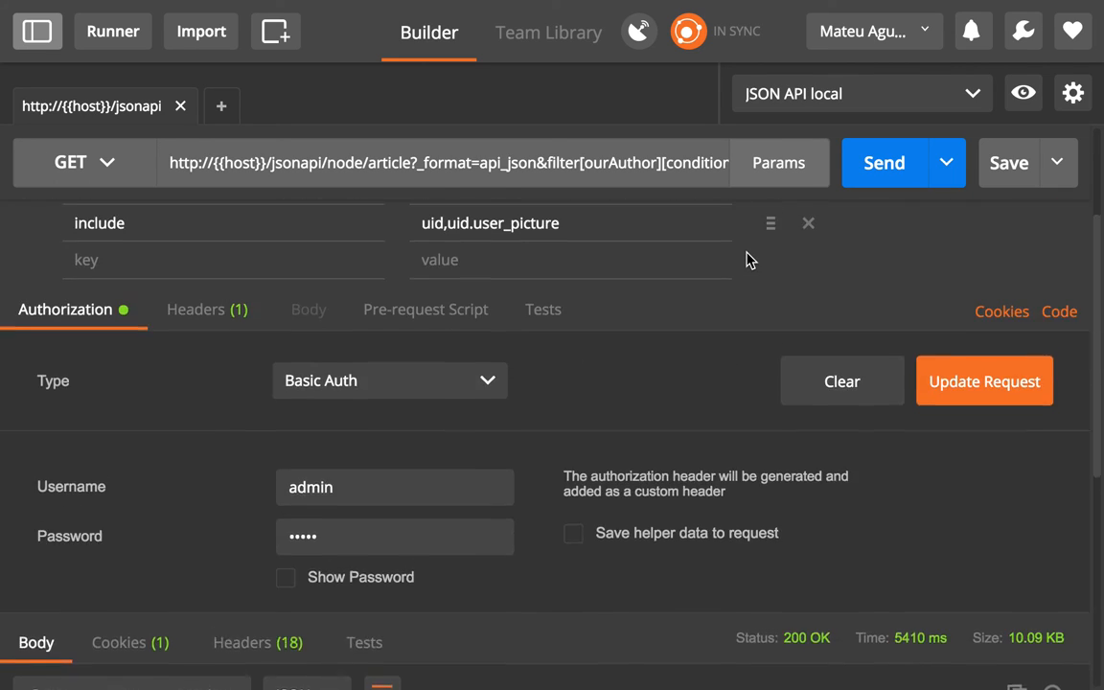
scroll(728, 257, "up", 5)
scroll(728, 257, "up", 3)
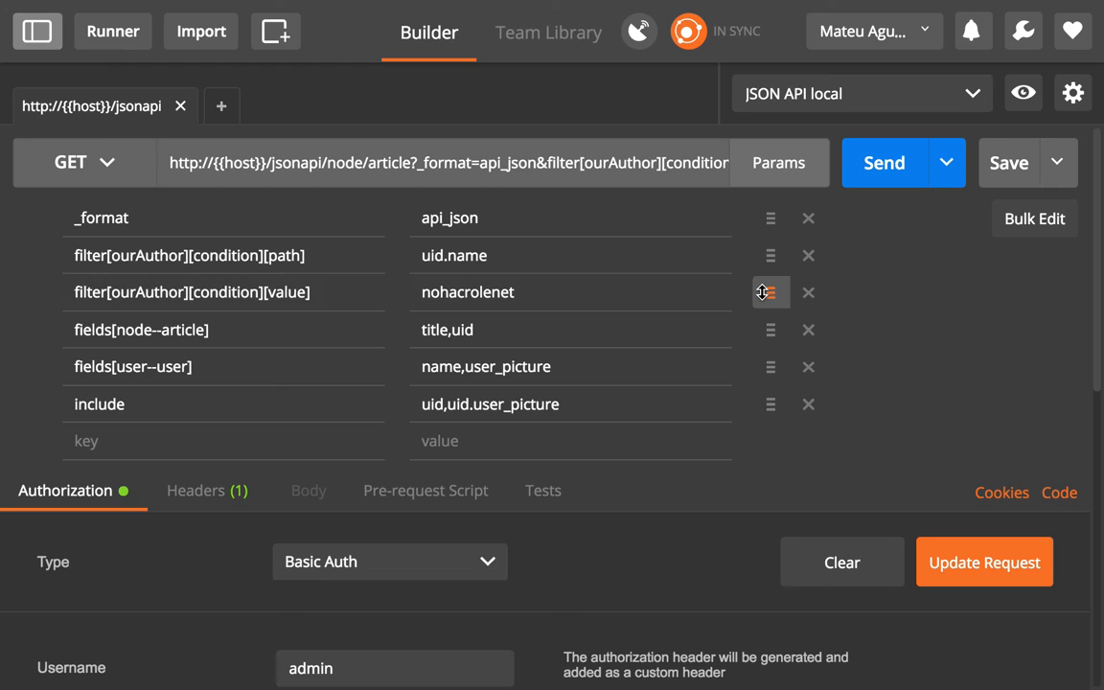
double_click(92, 255)
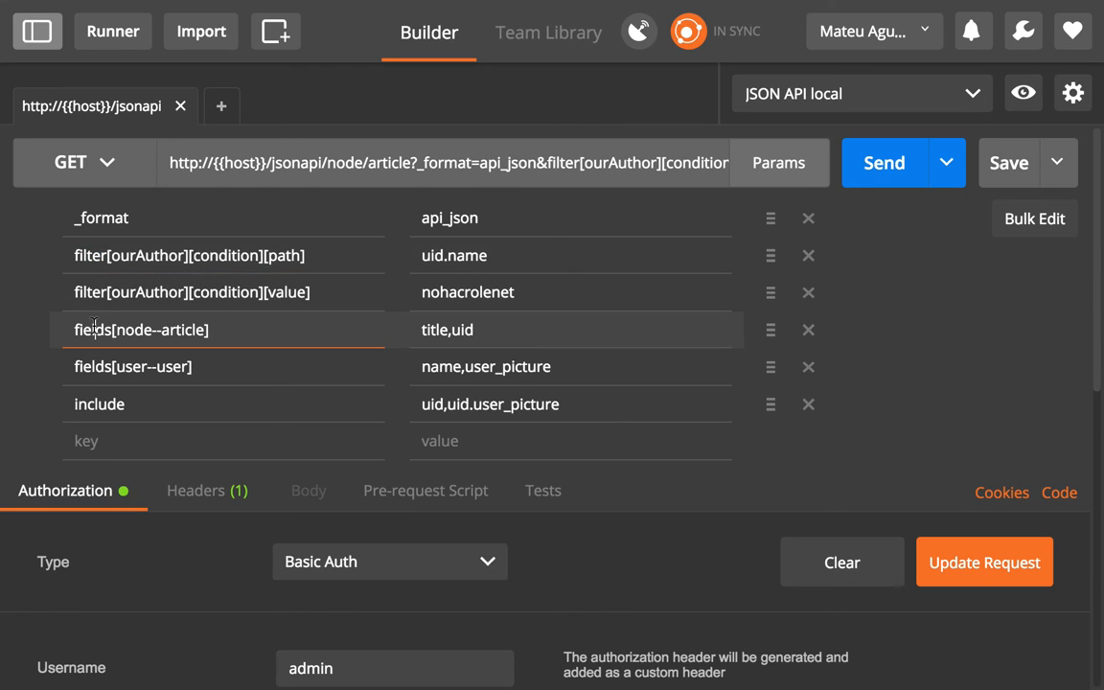
double_click(93, 329)
double_click(93, 403)
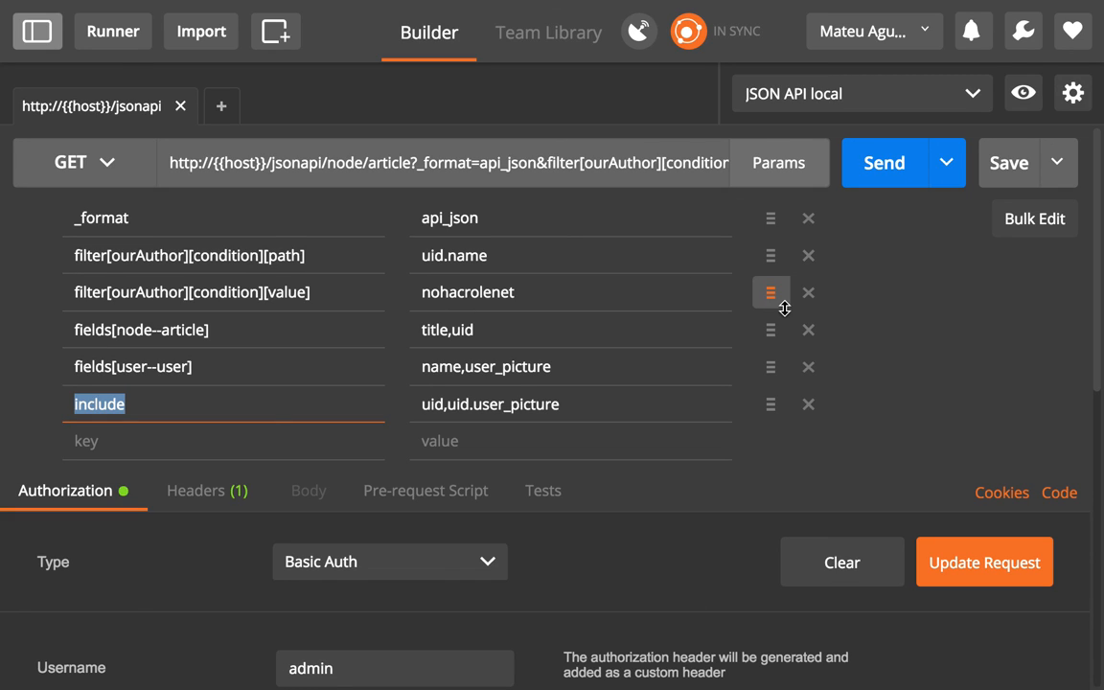
left_click(855, 425)
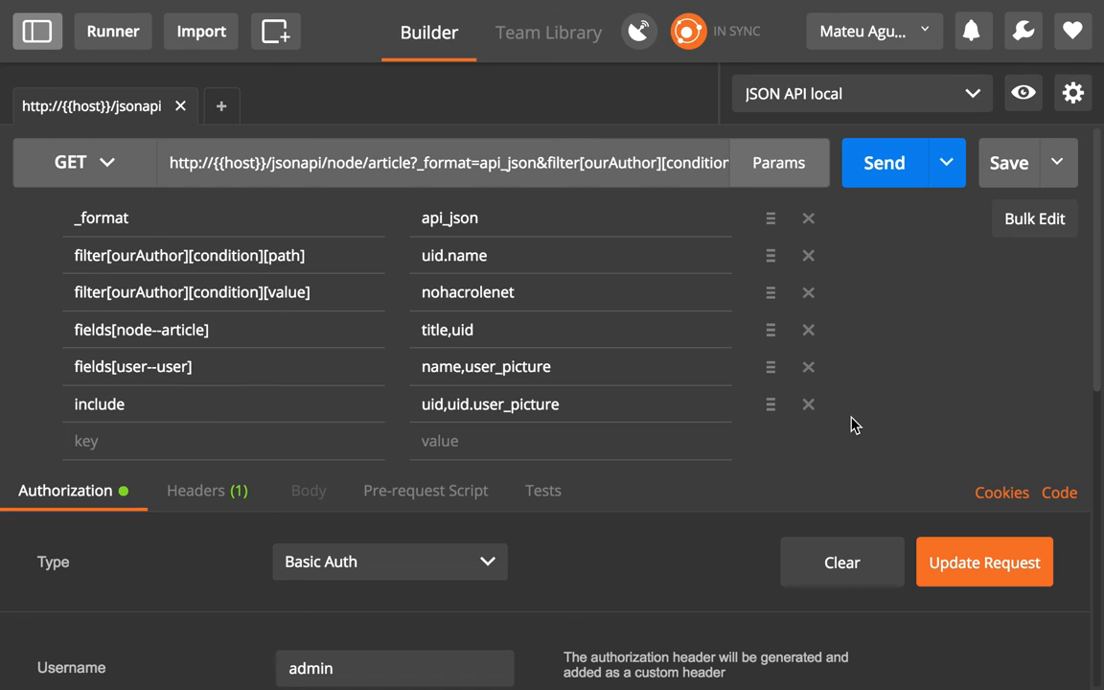